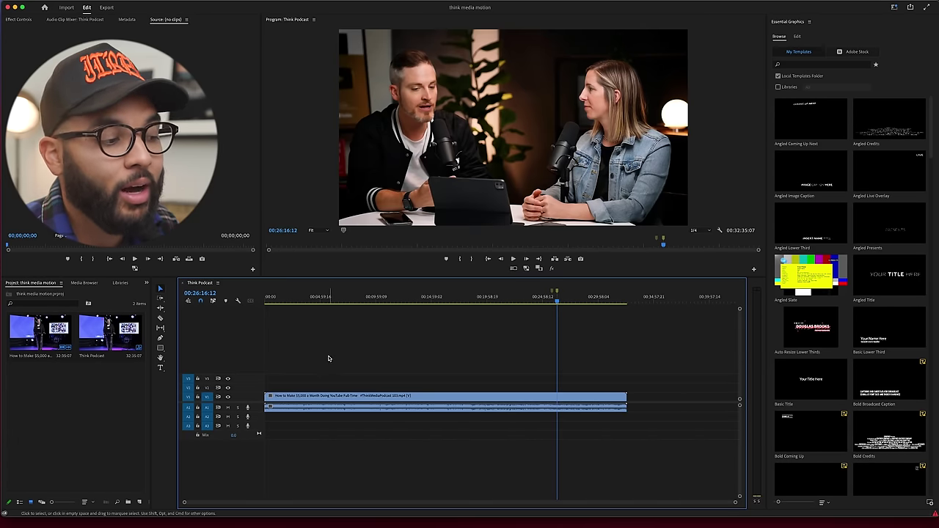
# Cut the podcast clip at the excerpt's start near 25:50 and its end near 26:13
pyautogui.click(315, 297)
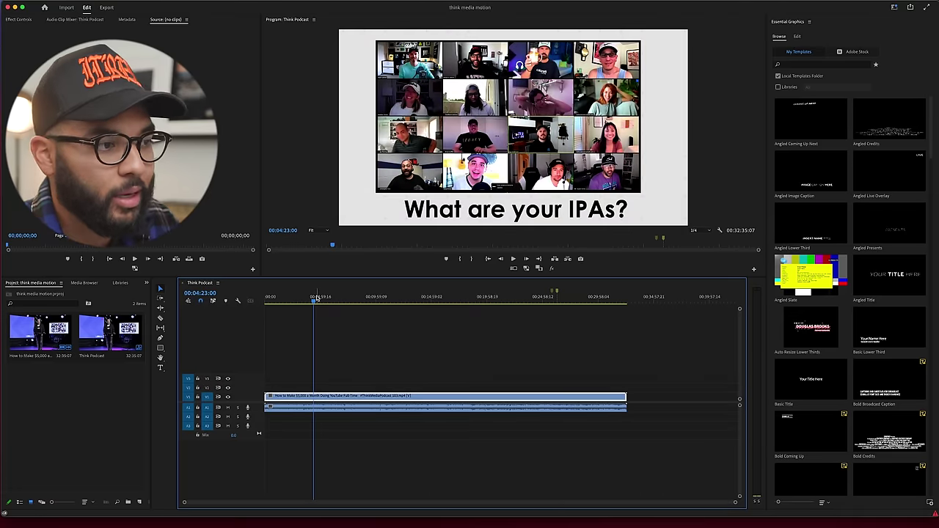
pyautogui.moveTo(331, 296); pyautogui.dragTo(464, 291)
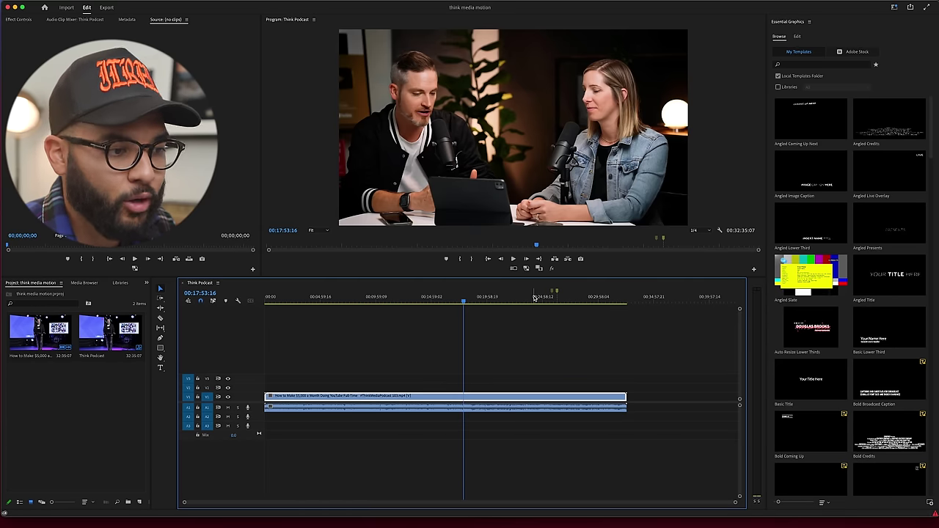
pyautogui.click(551, 300)
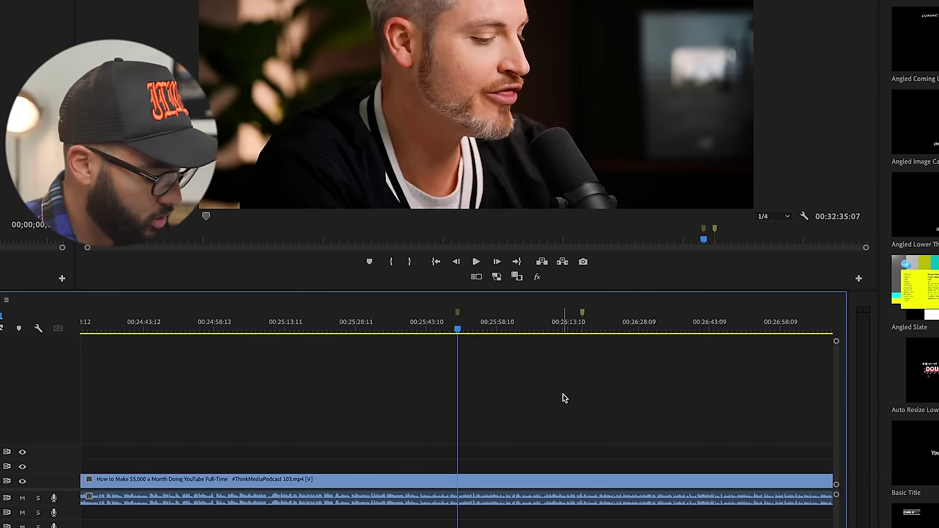
pyautogui.hotkey('ctrl', 'k')
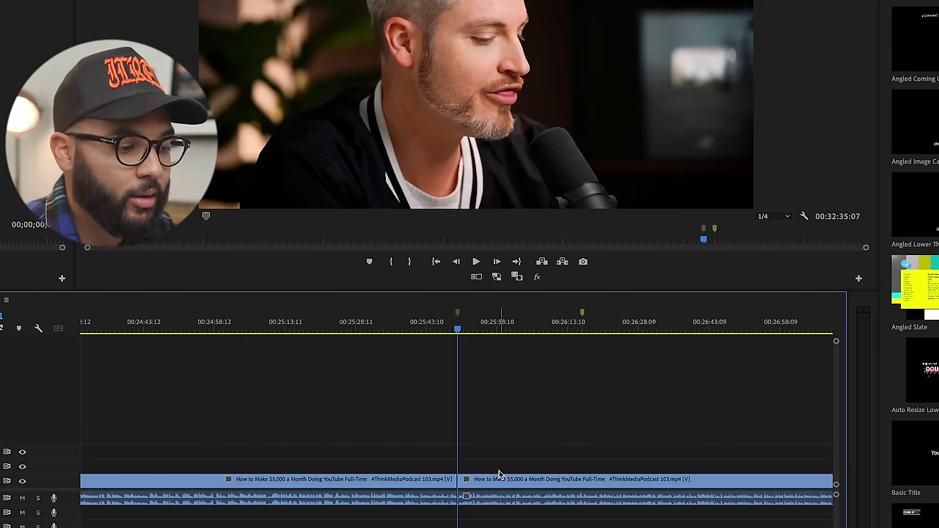
pyautogui.click(573, 323)
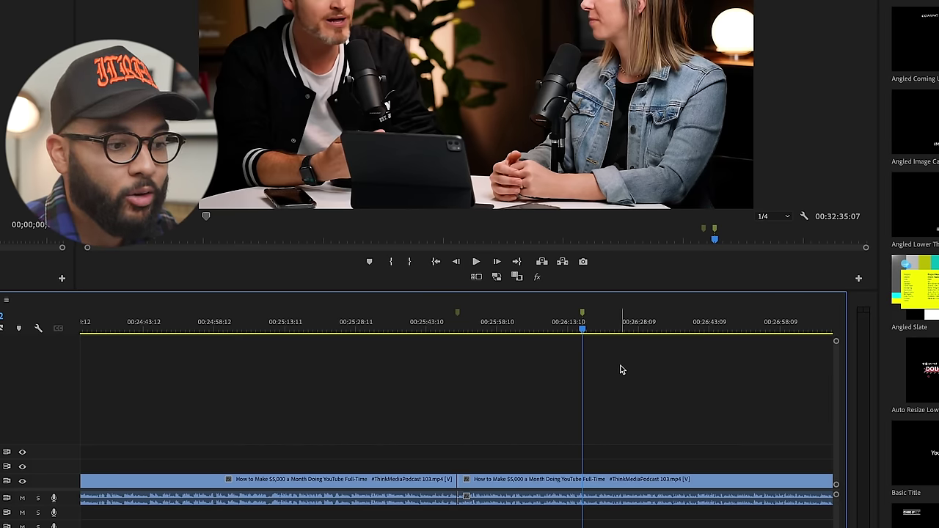
pyautogui.hotkey('ctrl', 'k')
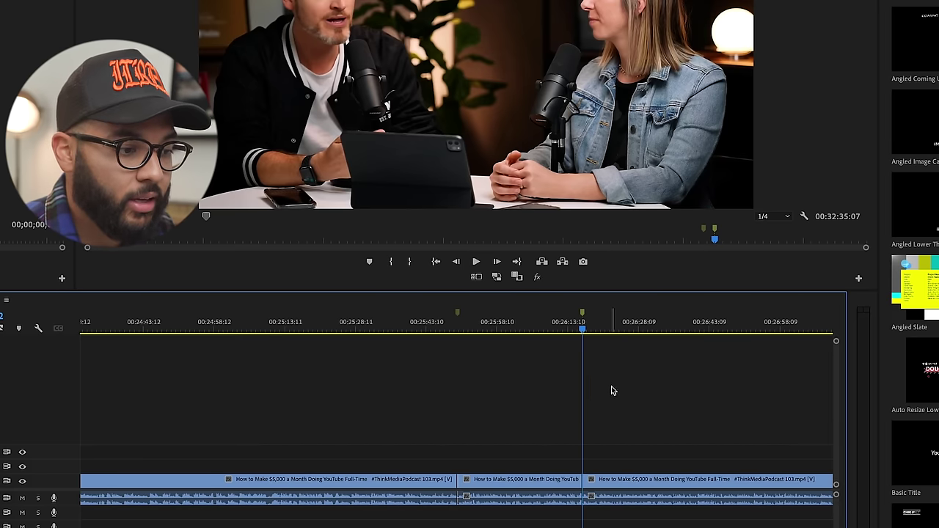
# Review the isolated middle excerpt by playing from points inside it
pyautogui.click(499, 327)
pyautogui.click(522, 330)
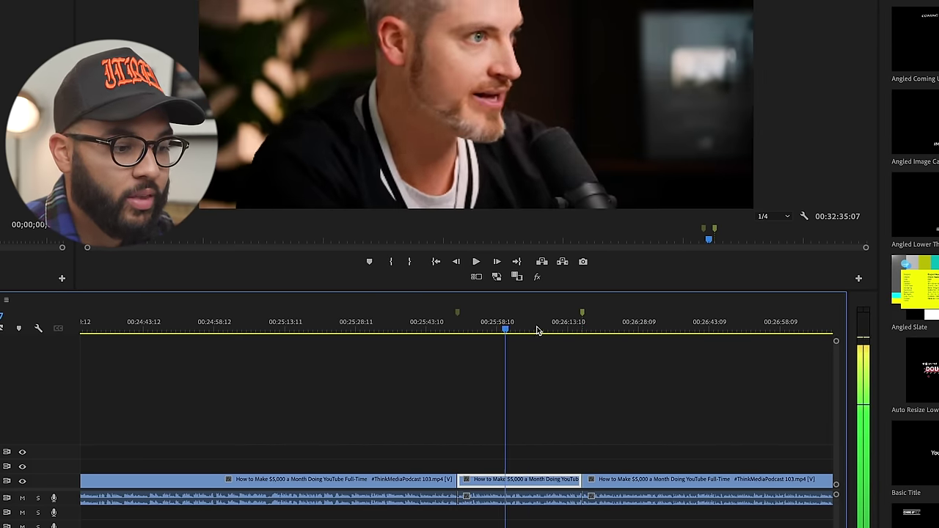
pyautogui.click(485, 331)
pyautogui.click(486, 331)
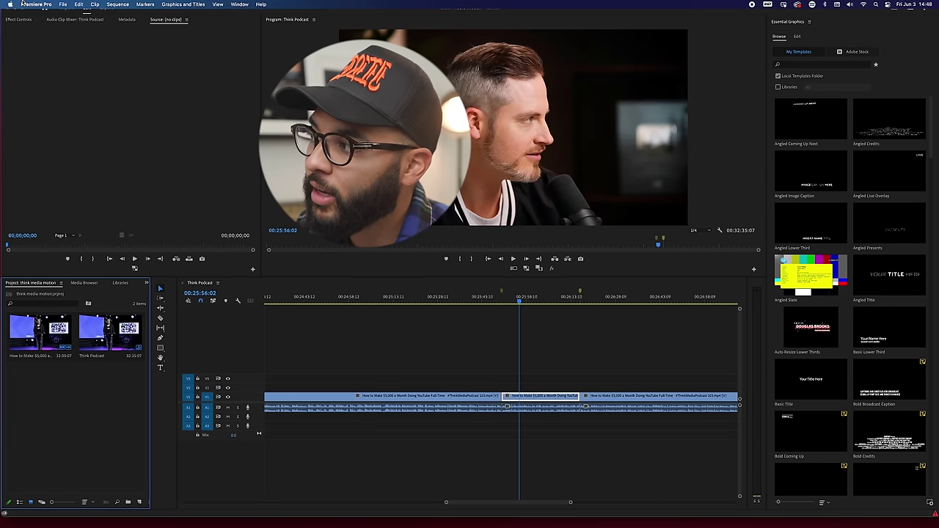
pyautogui.click(63, 4)
# Start a new sequence and set its custom frame size to 1080×1920
pyautogui.moveTo(110, 14)
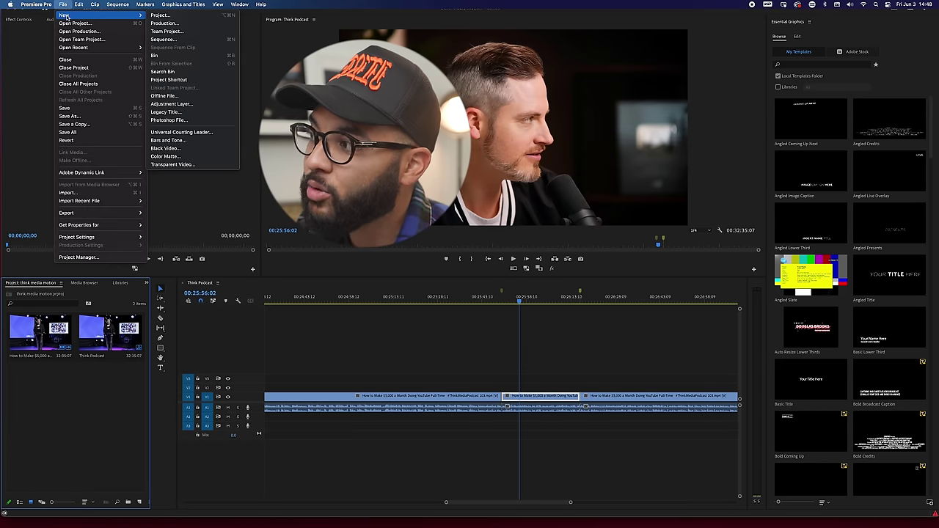
pyautogui.click(160, 40)
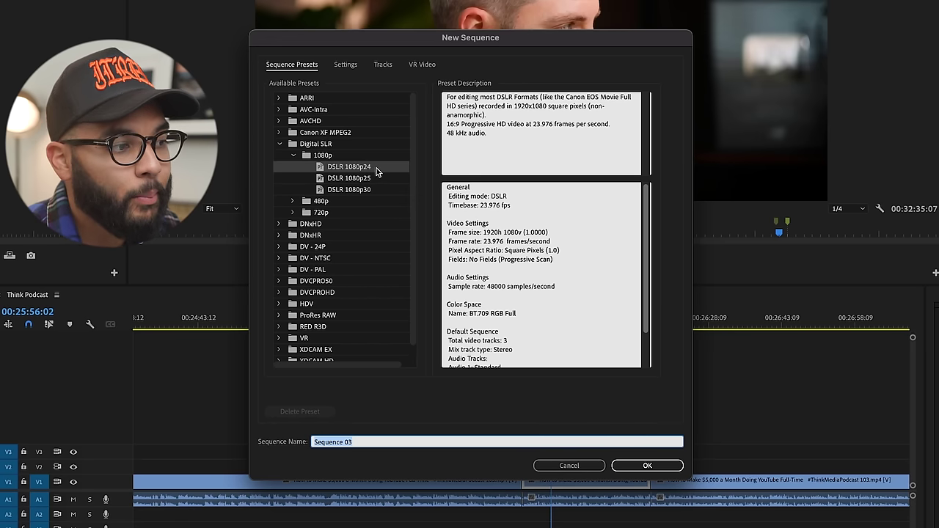
pyautogui.click(360, 189)
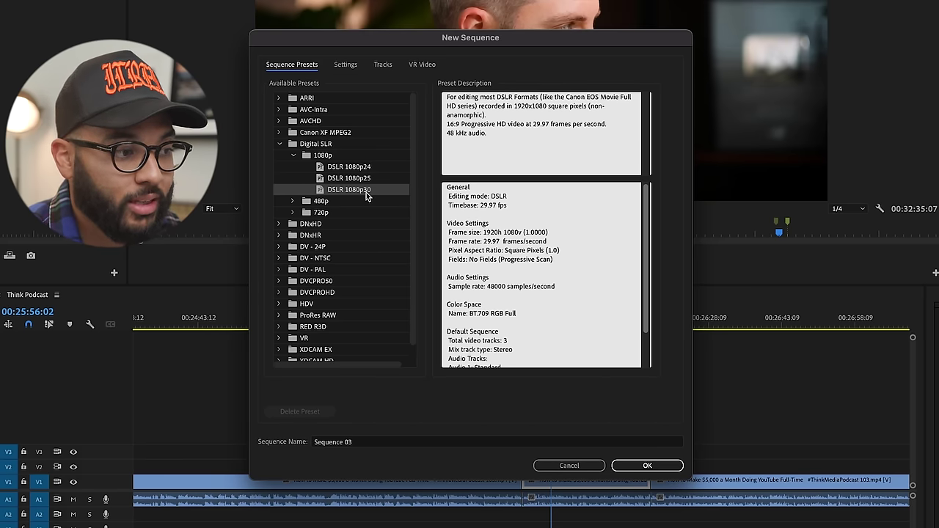
pyautogui.click(365, 168)
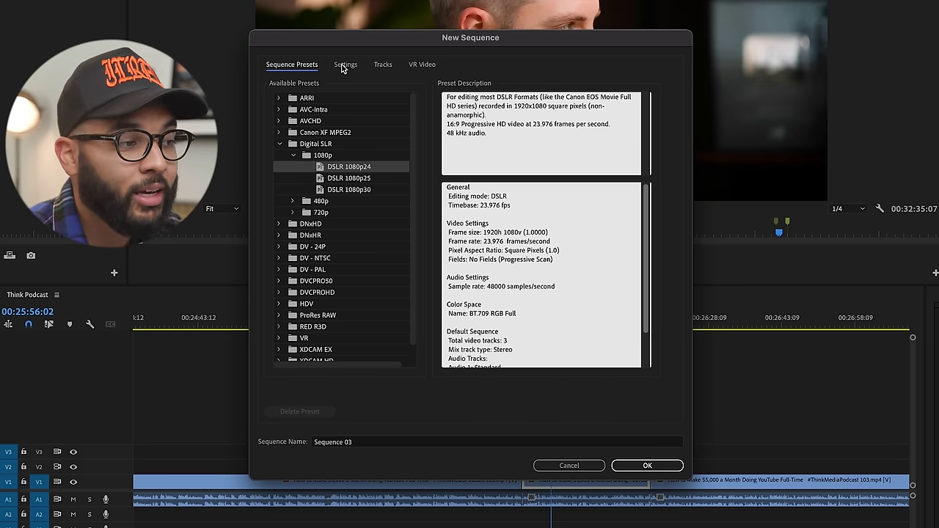
pyautogui.click(342, 65)
pyautogui.click(381, 134)
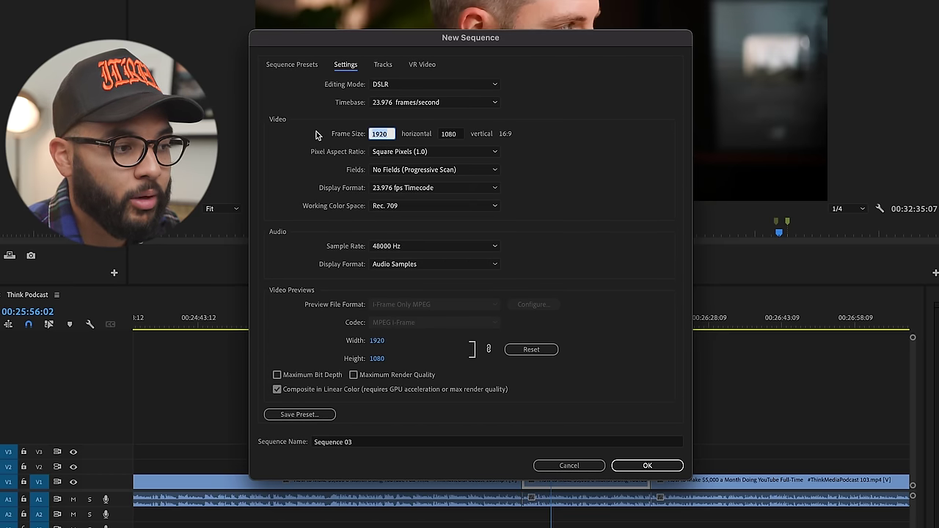
pyautogui.write('108')
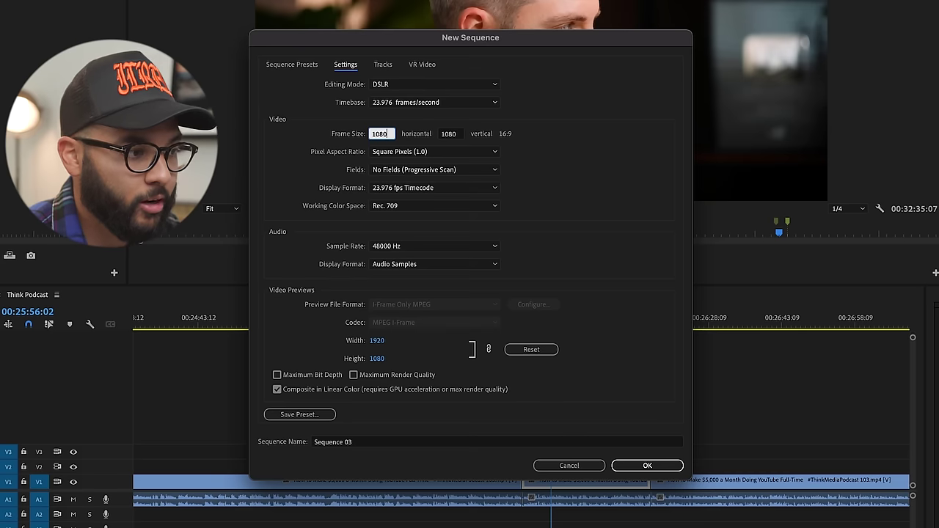
pyautogui.write('0')
pyautogui.press('Tab')
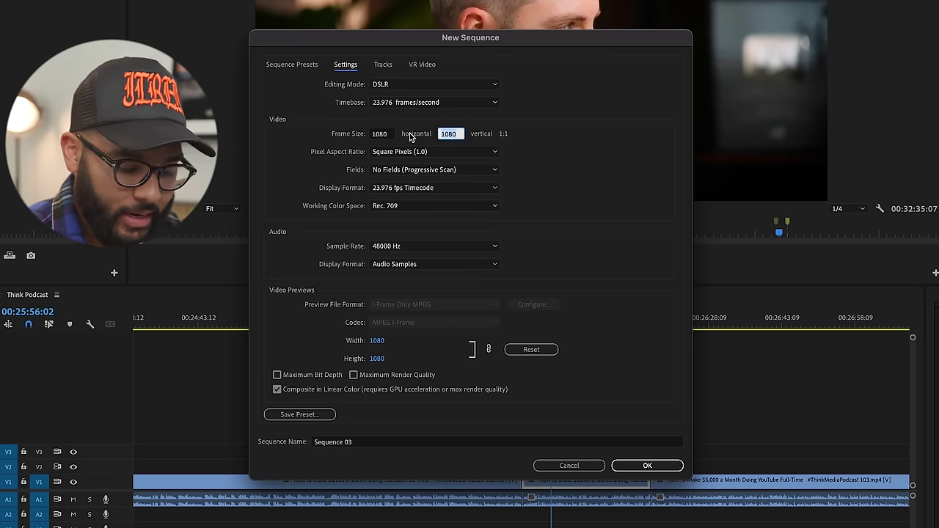
pyautogui.write('1920')
pyautogui.press('Tab')
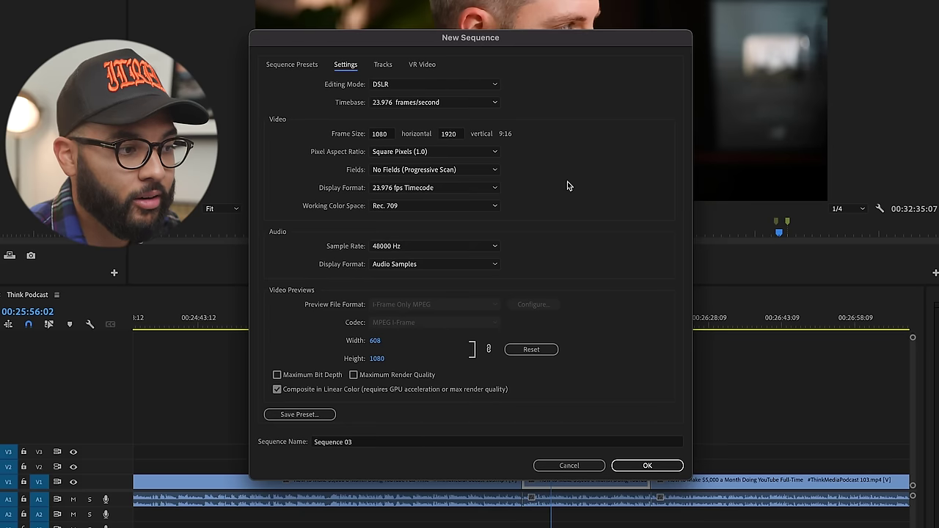
# Name the sequence Vertical, save the settings as a Vertical preset, and create it
pyautogui.click(380, 442)
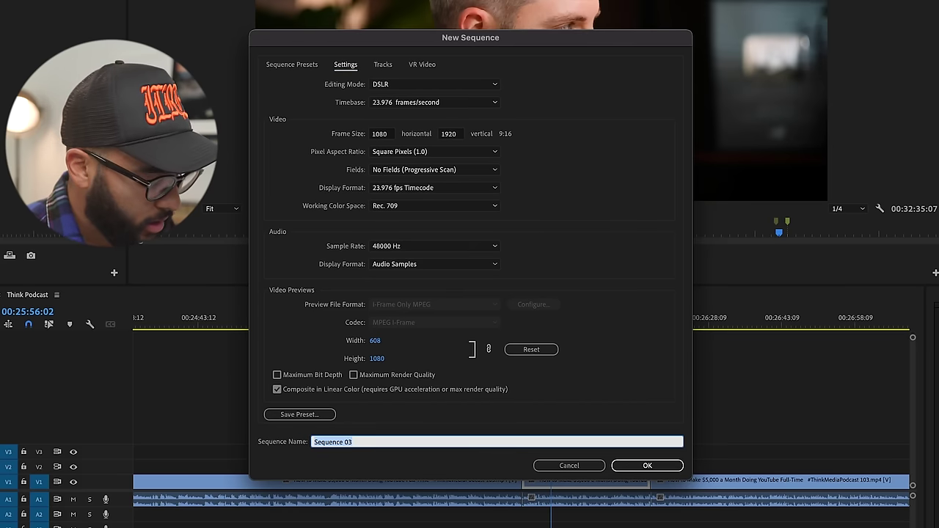
pyautogui.write('Vertical')
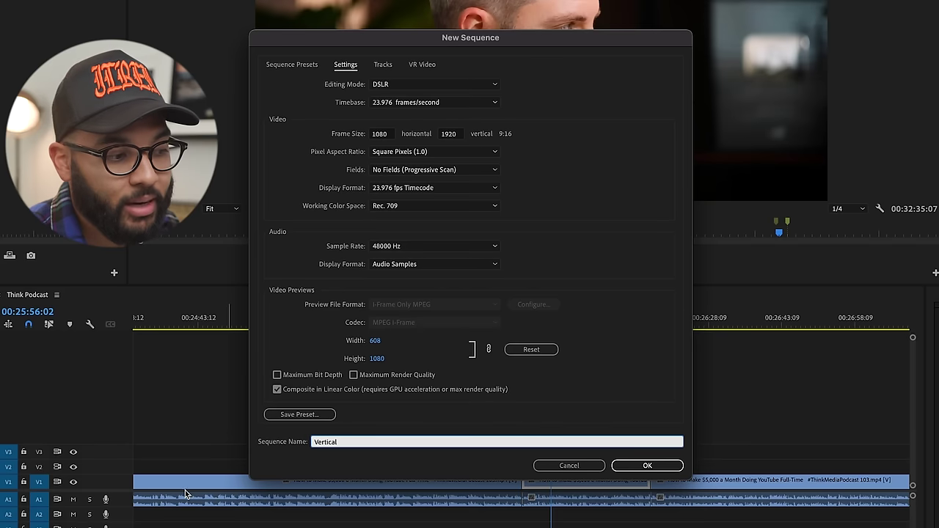
pyautogui.click(297, 414)
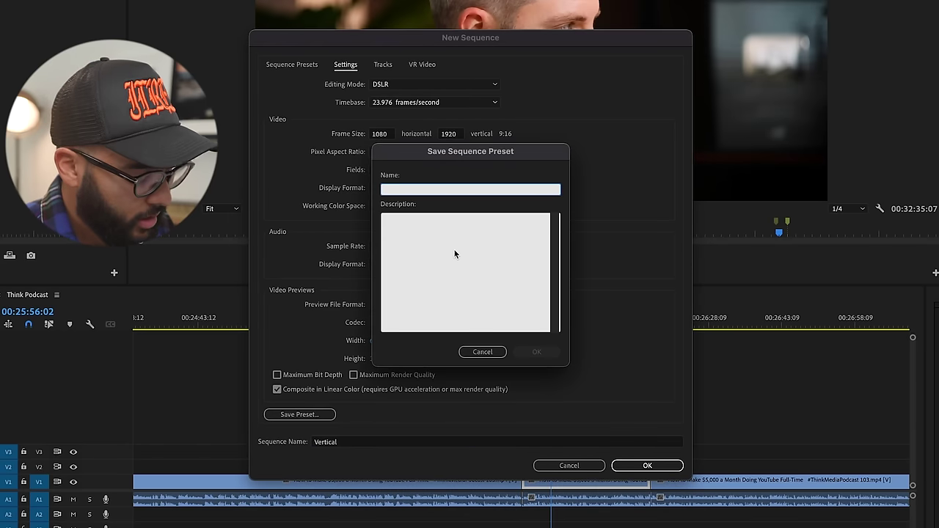
pyautogui.write('Vertical Preset')
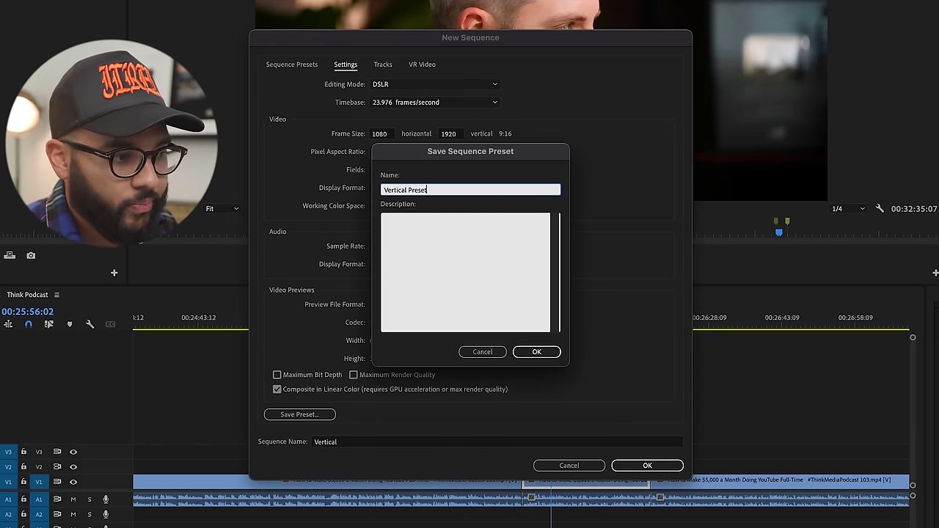
pyautogui.press('Return')
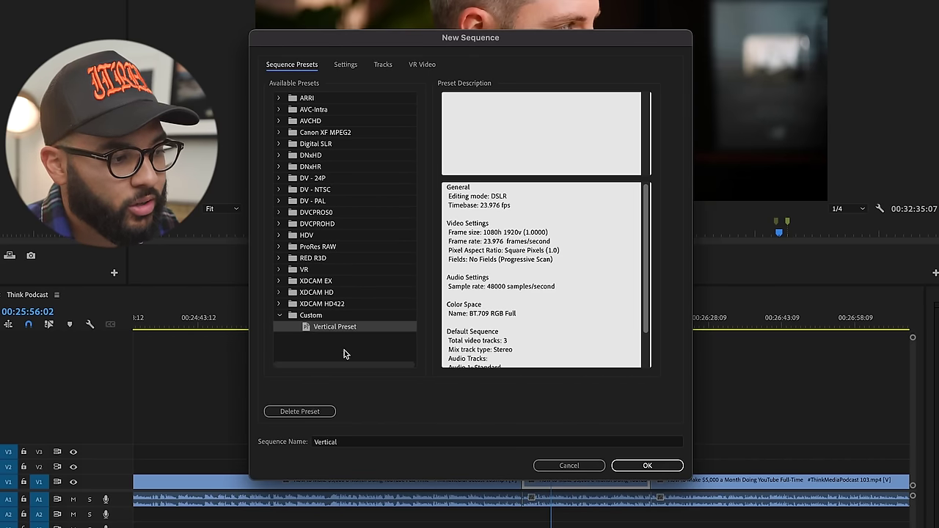
pyautogui.click(646, 466)
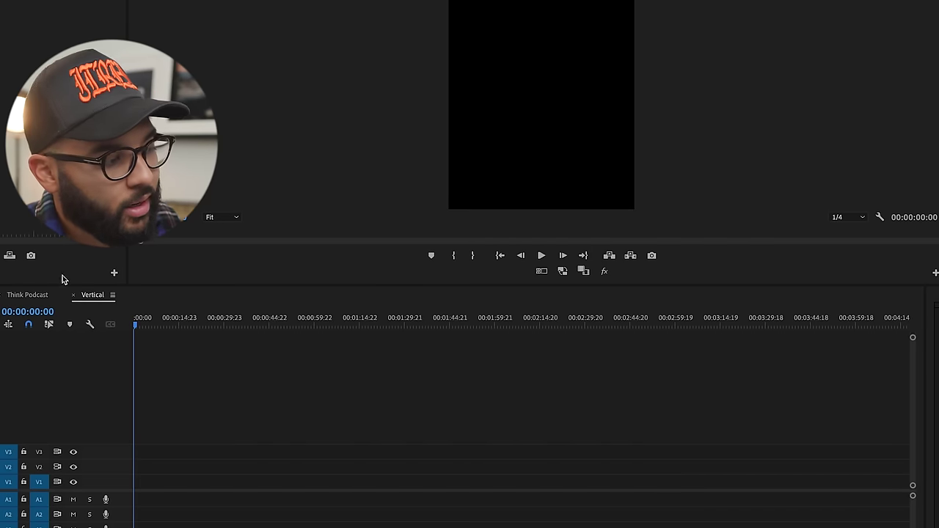
pyautogui.click(44, 294)
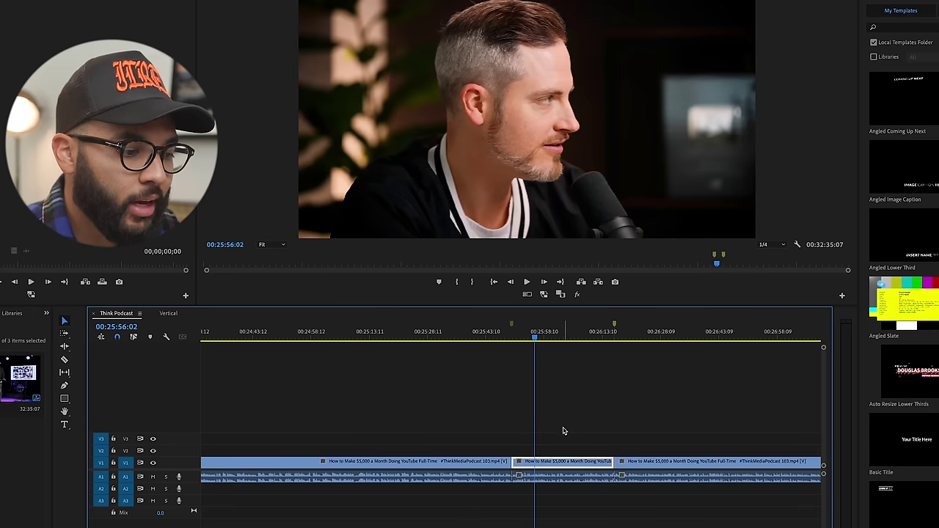
pyautogui.click(586, 502)
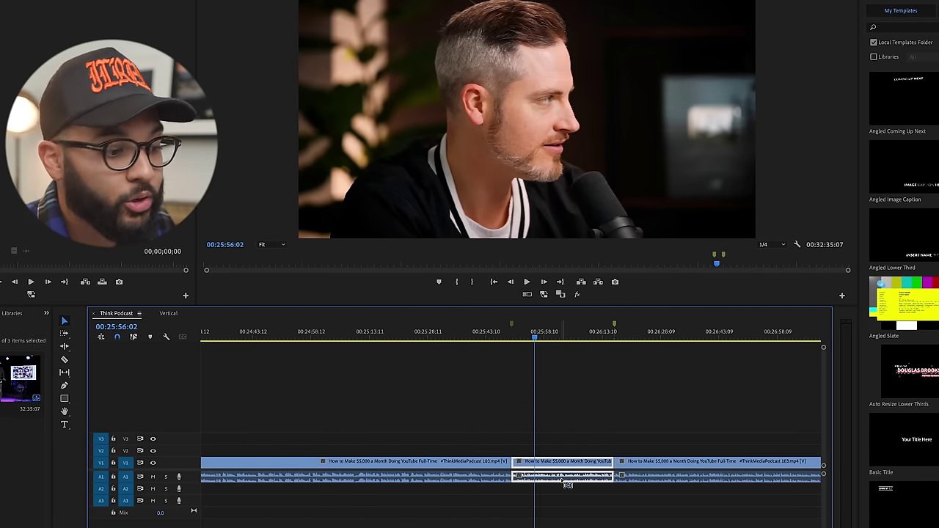
pyautogui.press('Delete')
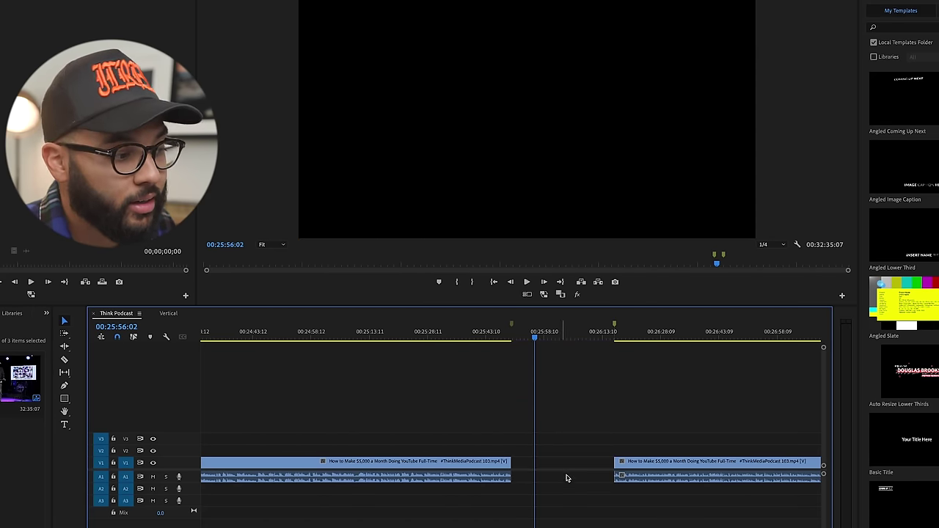
pyautogui.click(169, 314)
pyautogui.hotkey('ctrl', 'v')
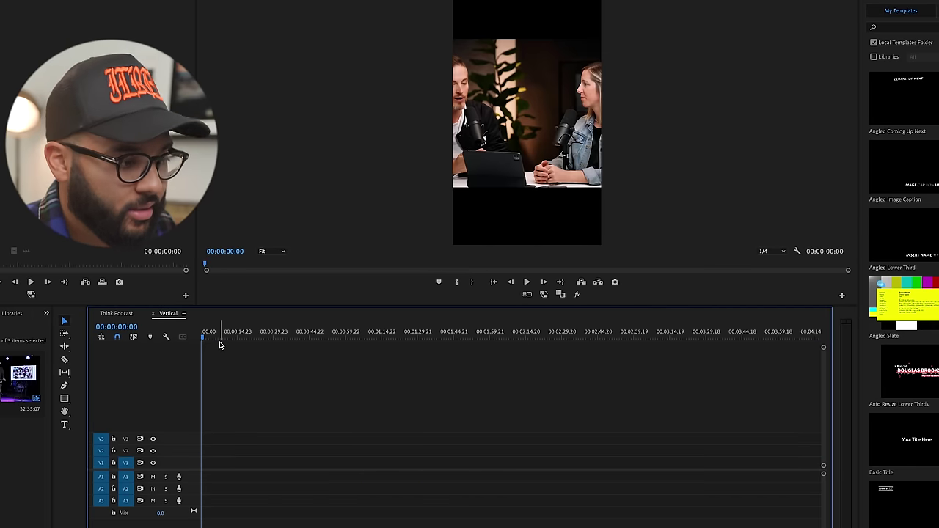
pyautogui.moveTo(222, 339); pyautogui.dragTo(240, 340)
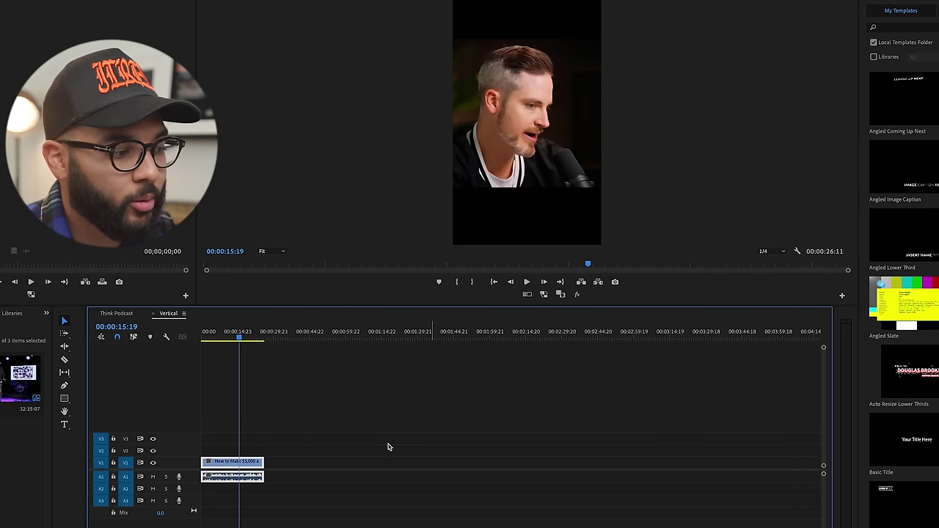
pyautogui.click(364, 441)
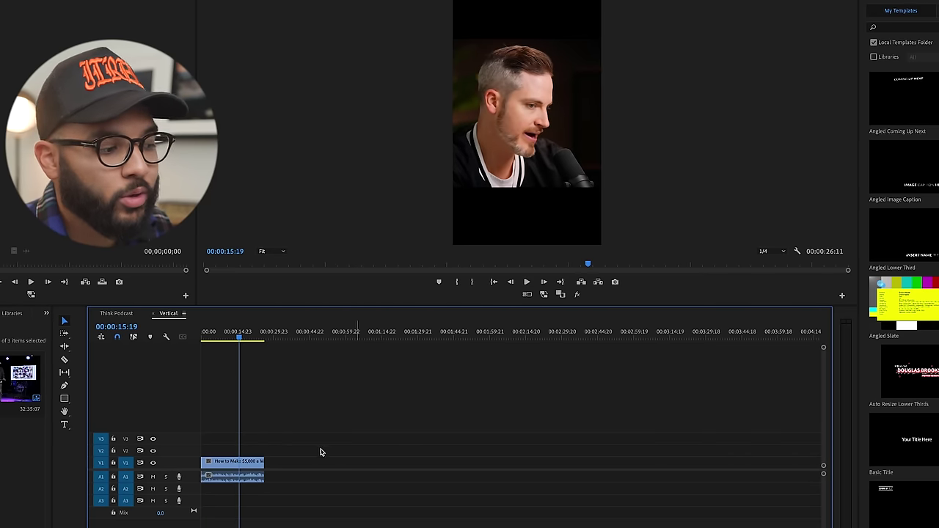
# Run Scene Edit Detection on the podcast clip to cut at the angle change near 00:00:24
pyautogui.rightClick(234, 460)
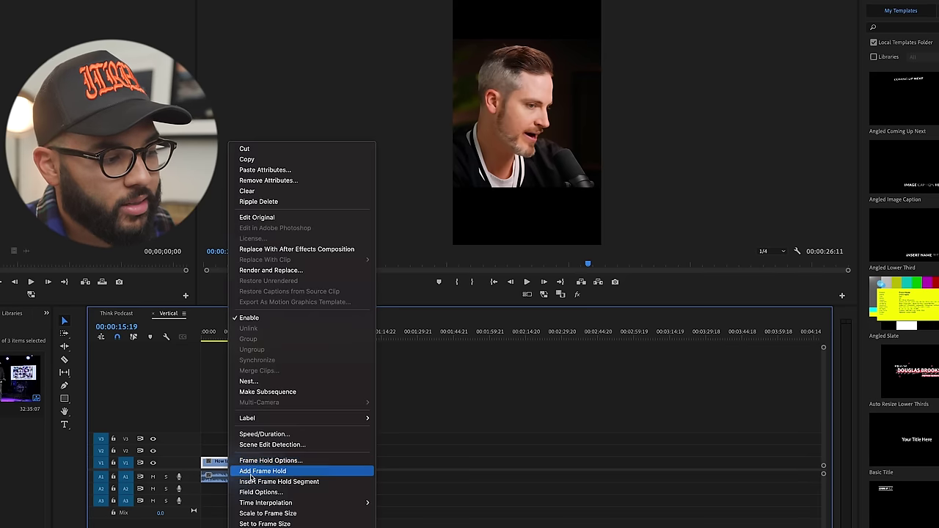
pyautogui.click(299, 446)
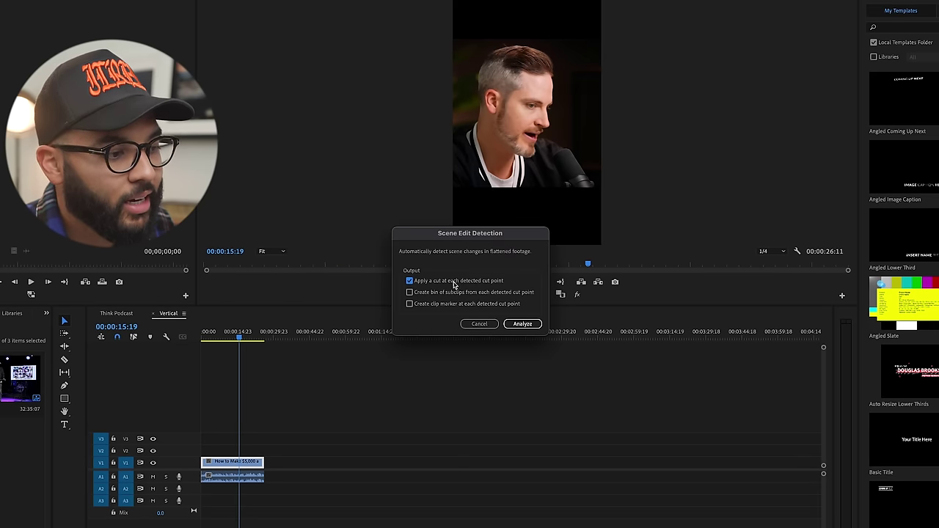
pyautogui.click(523, 324)
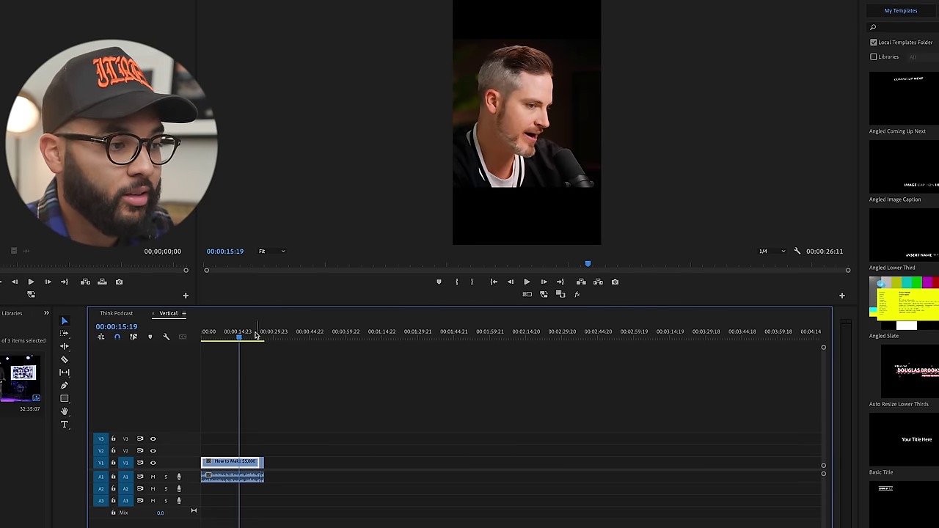
pyautogui.scroll(2, 256, 335)
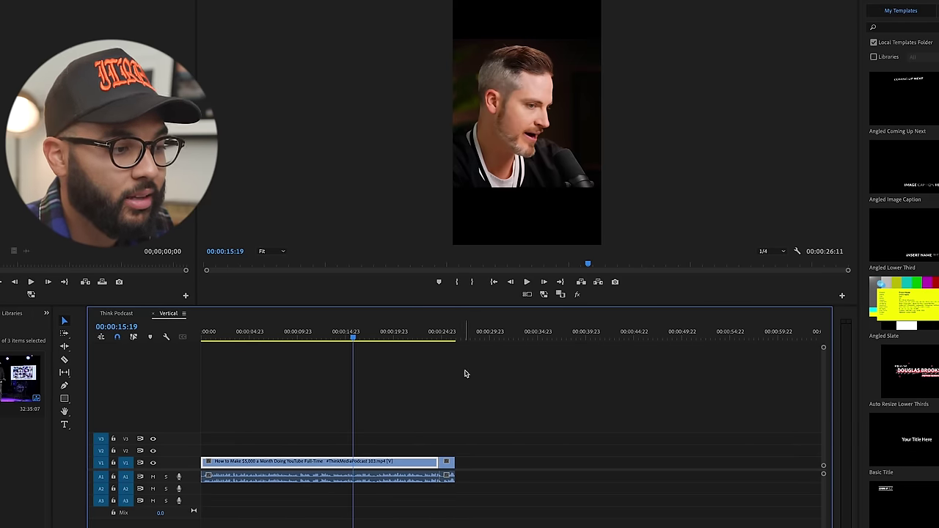
pyautogui.click(400, 420)
pyautogui.moveTo(428, 336); pyautogui.dragTo(441, 337)
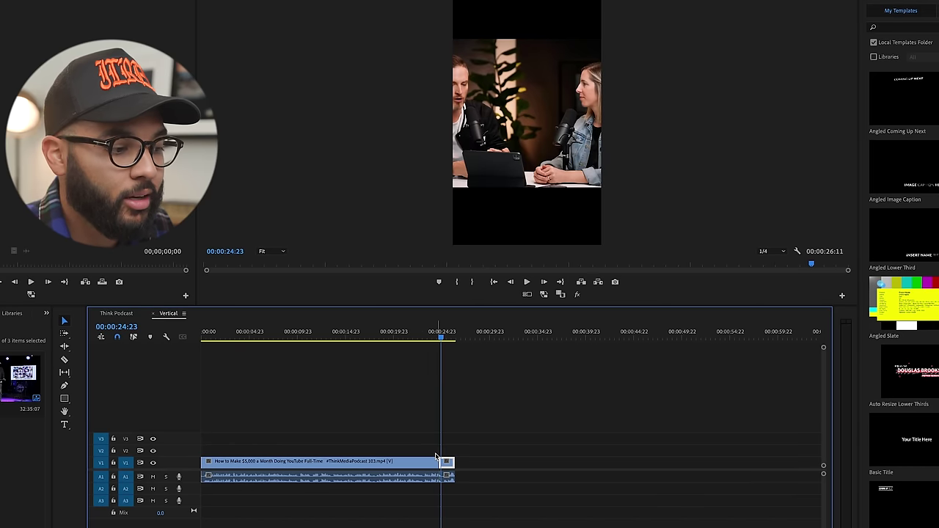
pyautogui.press('=')
pyautogui.press('=')
pyautogui.press('=')
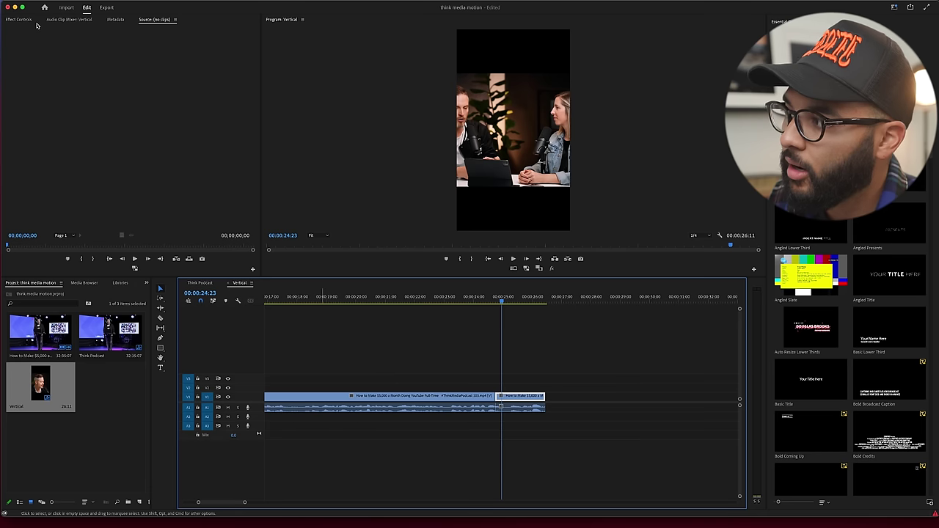
# Scale the final wide shot to about 183% and the first shot to about 180%
pyautogui.click(20, 19)
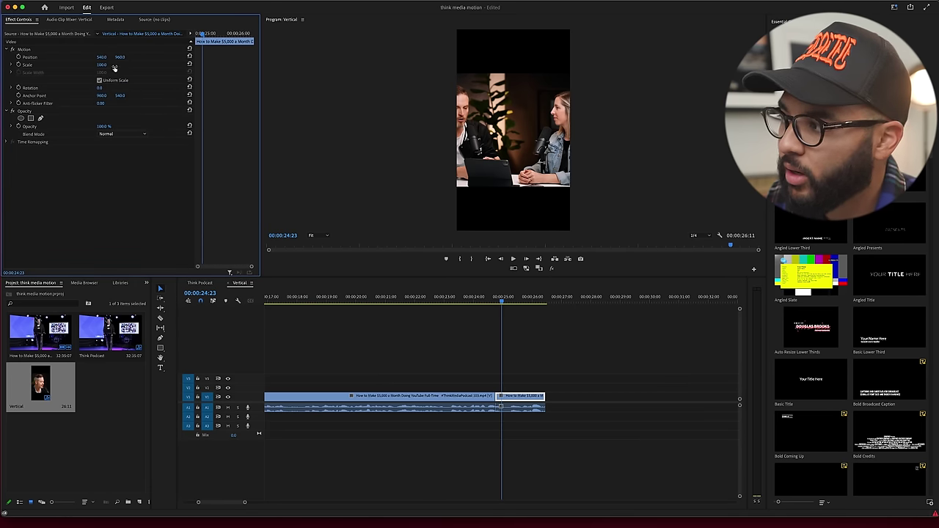
pyautogui.moveTo(103, 67)
pyautogui.mouseDown()
pyautogui.moveTo(95, 56)
pyautogui.moveTo(147, 57)
pyautogui.moveTo(99, 58)
pyautogui.mouseUp()
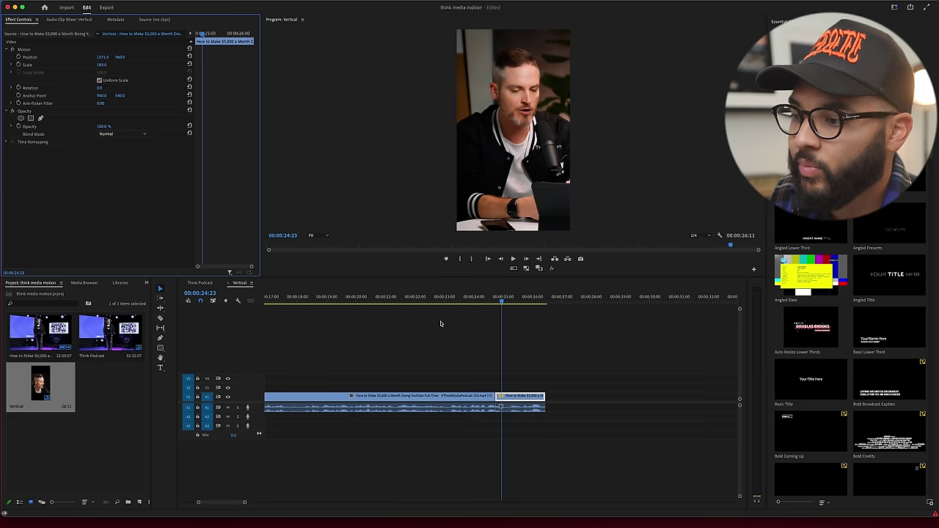
pyautogui.click(434, 299)
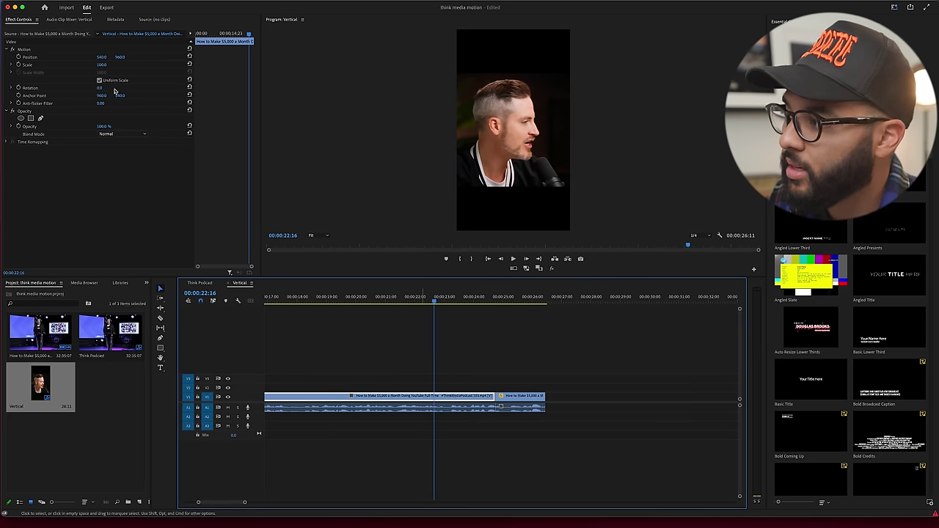
pyautogui.moveTo(102, 65); pyautogui.dragTo(160, 65)
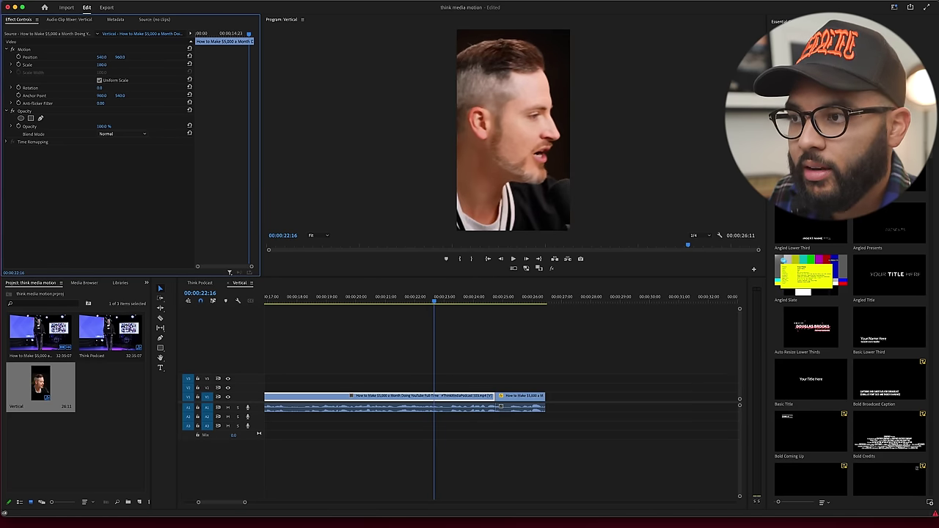
pyautogui.press('space')
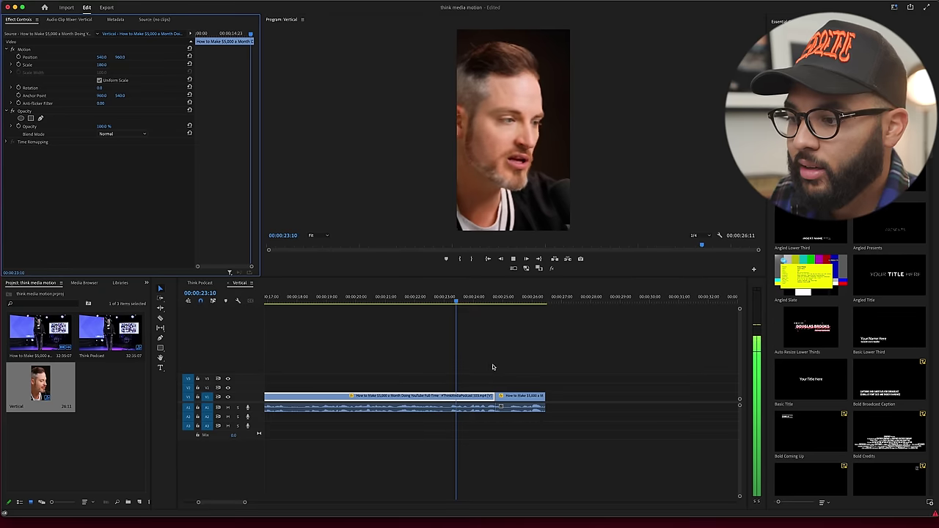
pyautogui.press('space')
# Play the whole sequence from the start to check the framing, then save the project
pyautogui.click(469, 367)
pyautogui.press('-')
pyautogui.press('-')
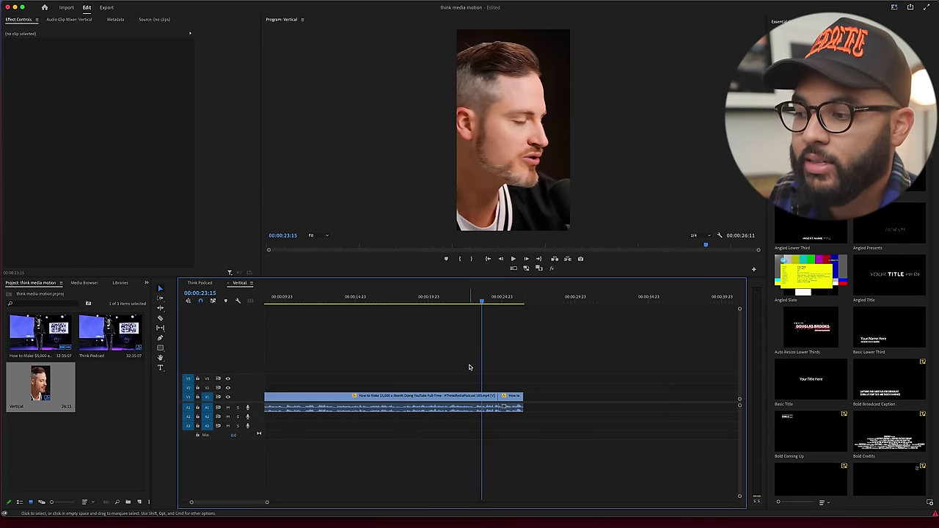
pyautogui.press('-')
pyautogui.press('Home')
pyautogui.press('space')
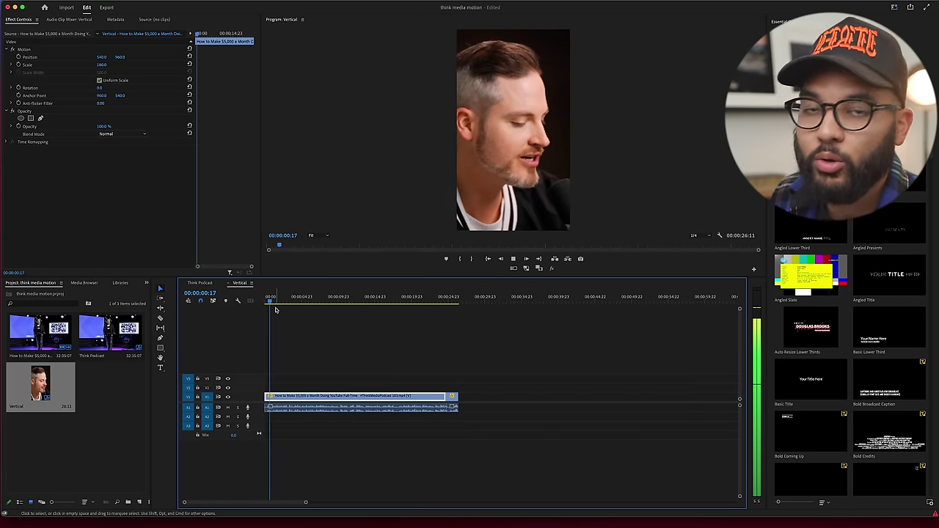
pyautogui.press('space')
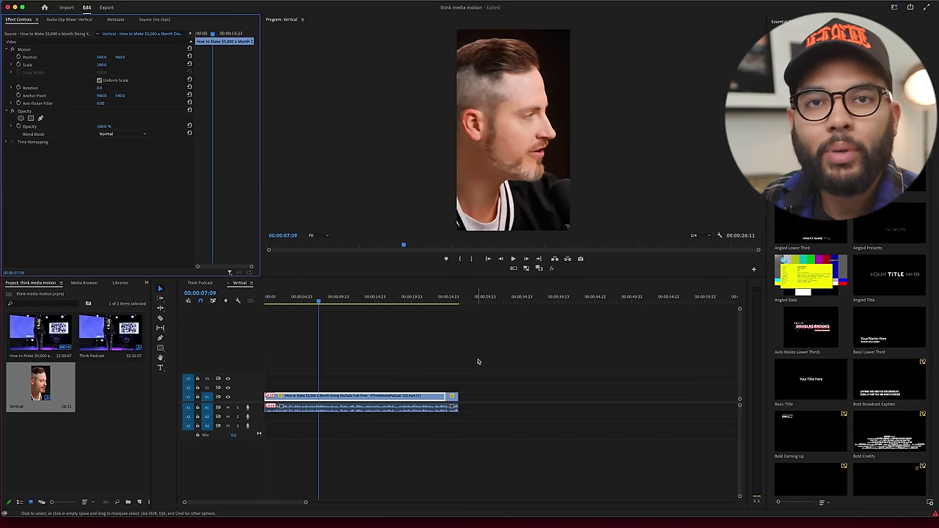
pyautogui.press('super+s')
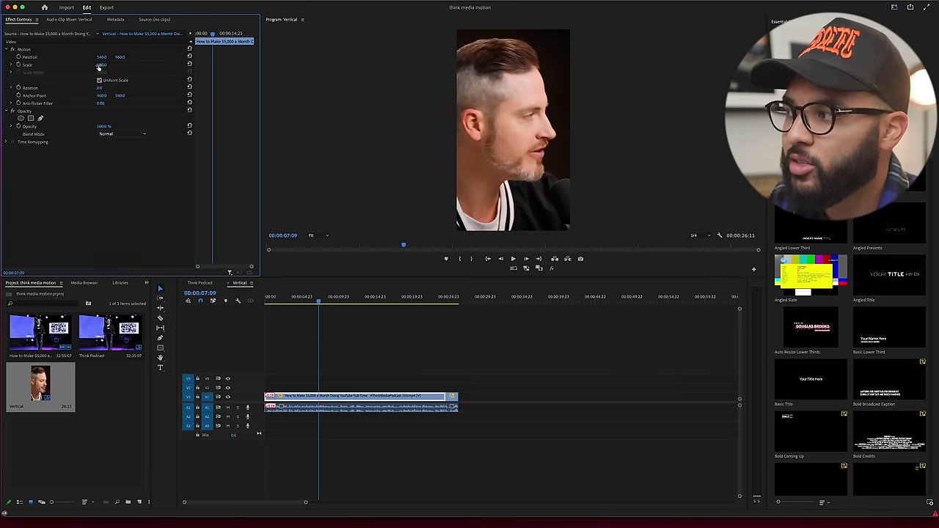
# Scale the shot to 141%, duplicate it onto V2, and enlarge the V1 copy to about 182%
pyautogui.moveTo(101, 64); pyautogui.dragTo(72, 65)
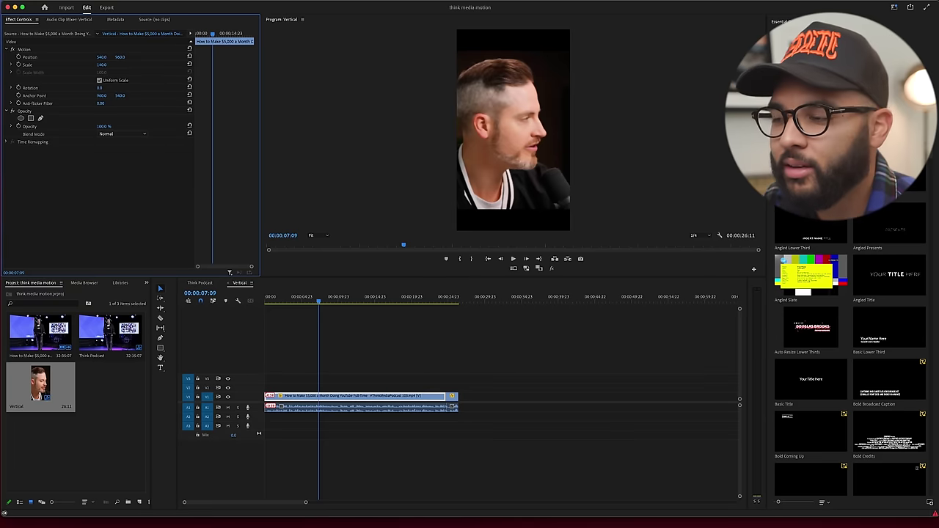
pyautogui.click(374, 391)
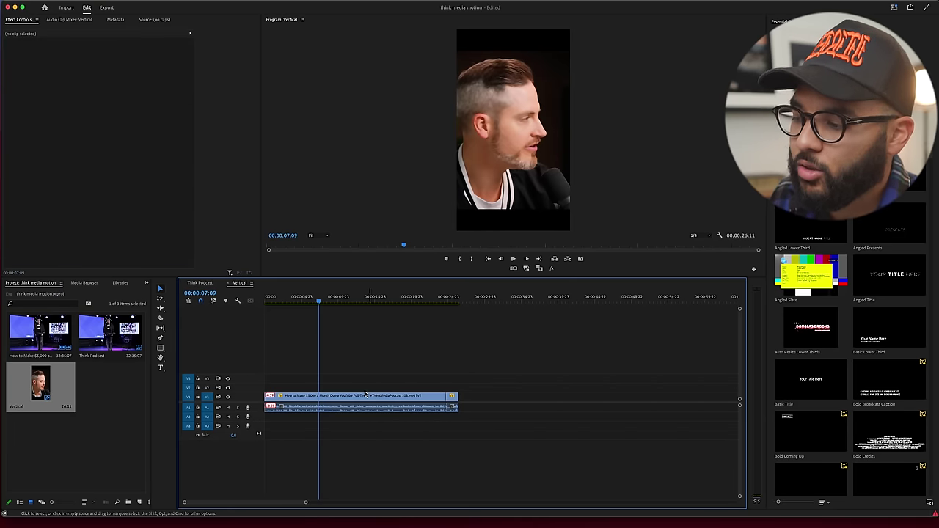
pyautogui.click(361, 396)
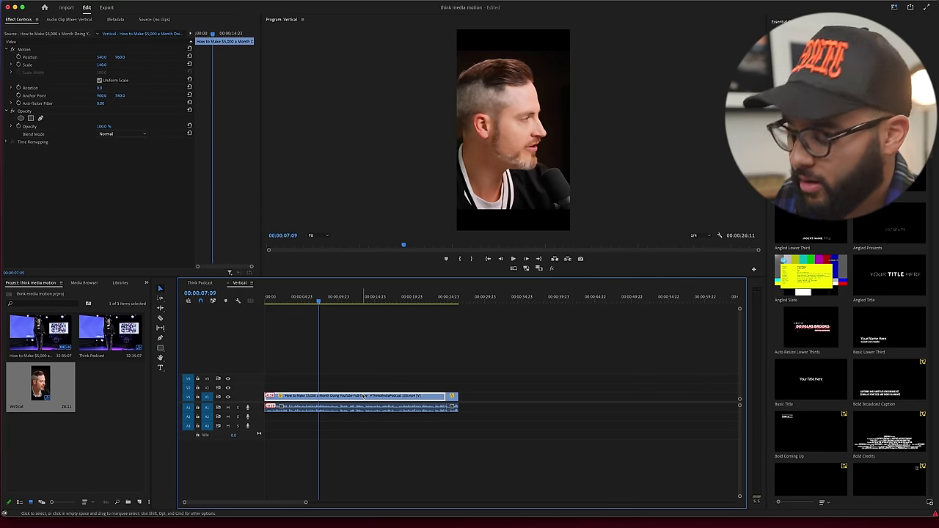
pyautogui.moveTo(363, 396); pyautogui.dragTo(361, 387)
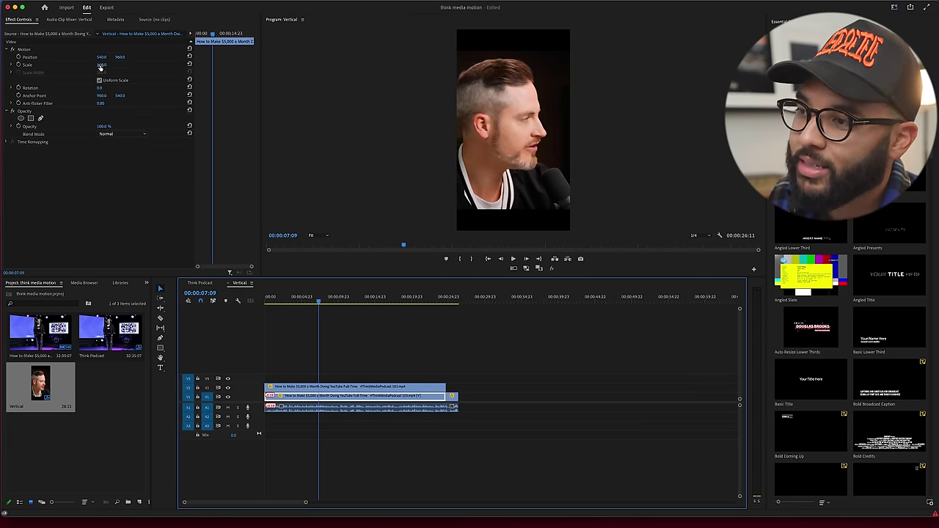
pyautogui.moveTo(101, 65); pyautogui.dragTo(132, 64)
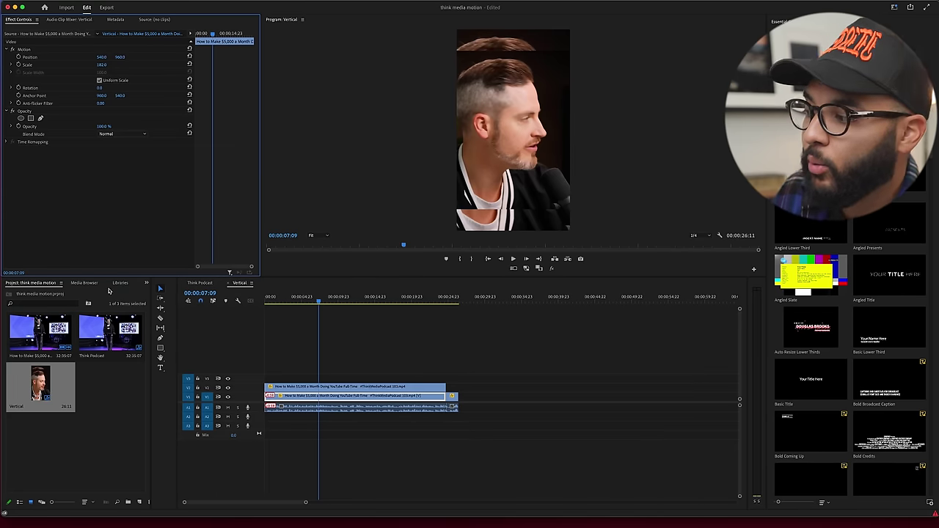
# Apply Gaussian Blur with Blurriness 120 to the 182% background copy and preview it
pyautogui.click(146, 283)
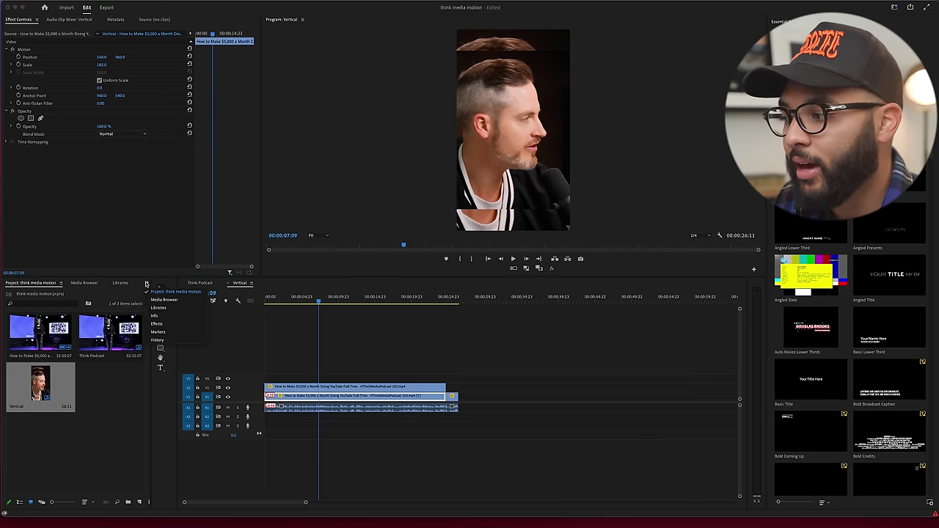
pyautogui.click(158, 323)
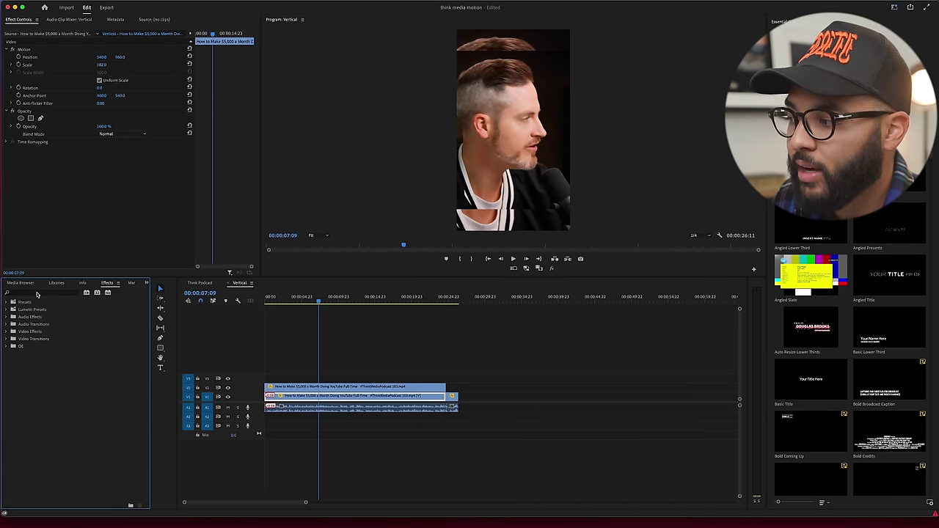
pyautogui.click(36, 292)
pyautogui.write('blur')
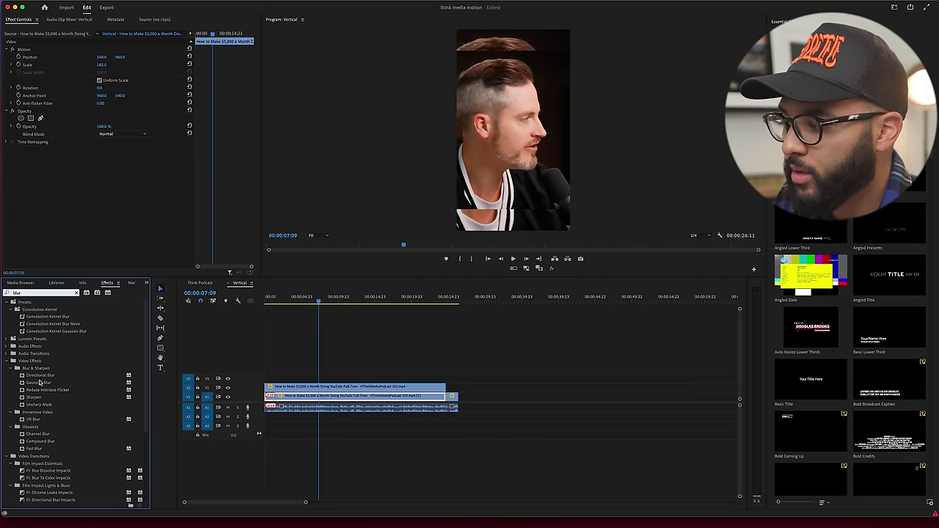
pyautogui.moveTo(41, 382); pyautogui.dragTo(63, 218)
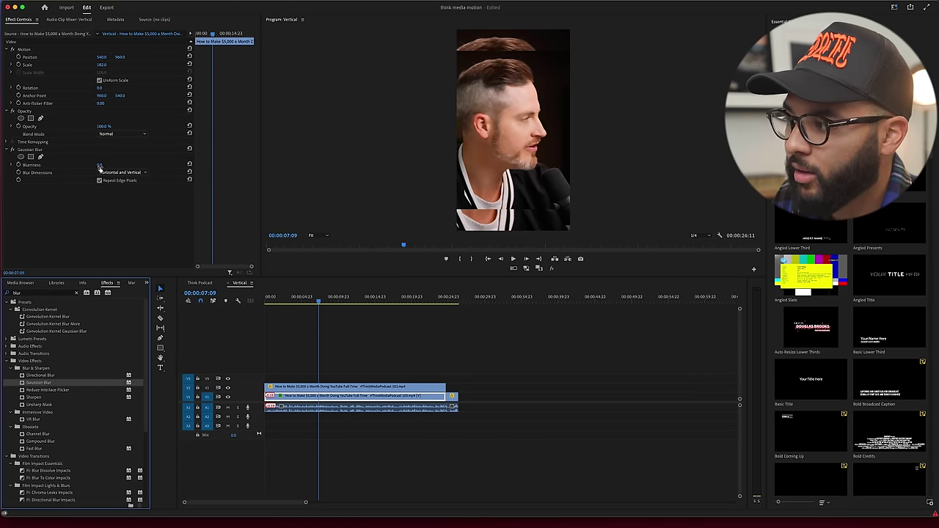
pyautogui.moveTo(101, 165); pyautogui.dragTo(114, 165)
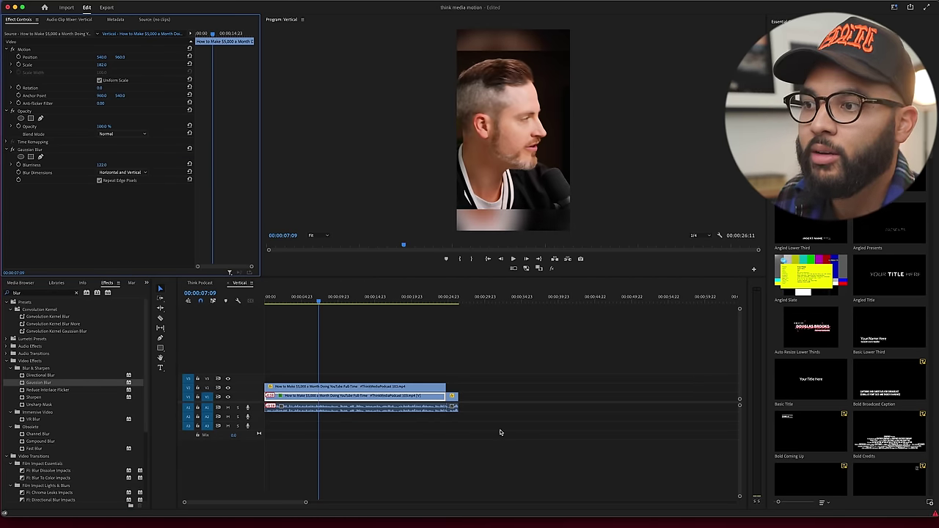
pyautogui.press('space')
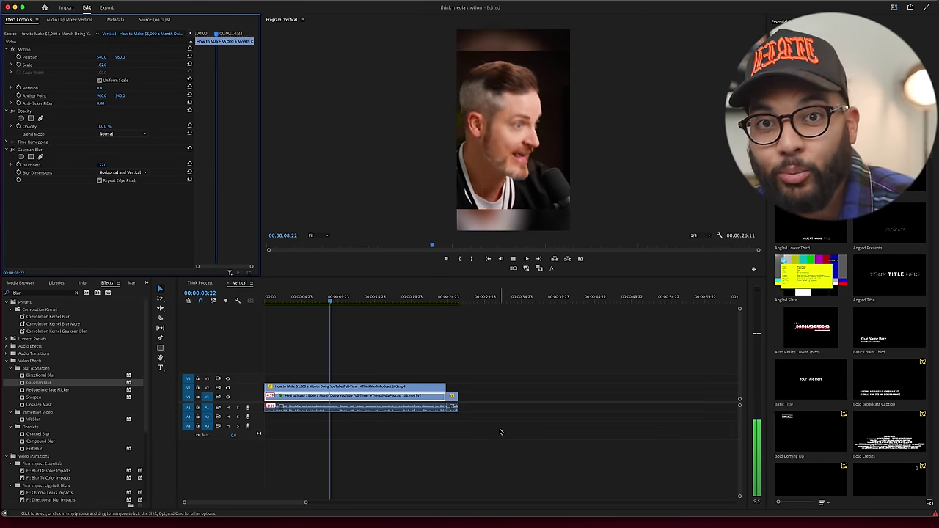
pyautogui.press('space')
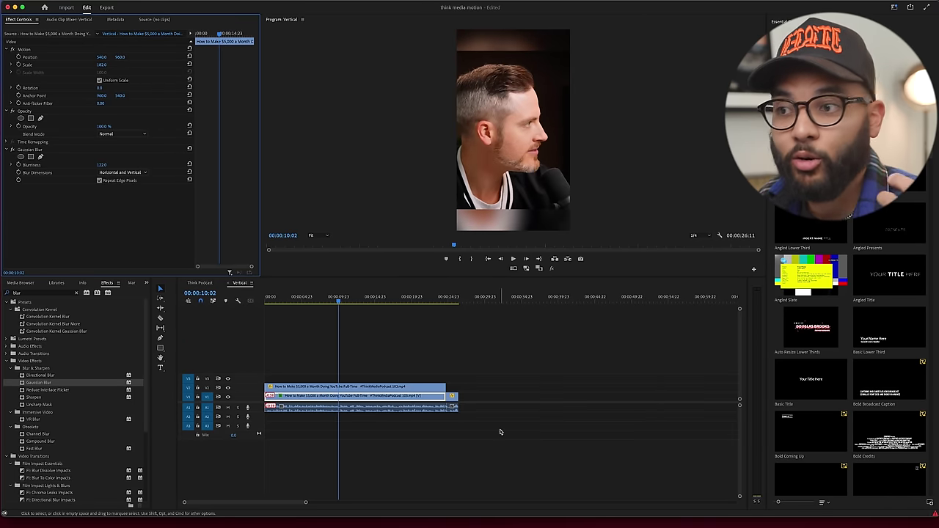
# Delete the blurred V2 layer and scale the remaining clip to 176, then about 179%
pyautogui.click(381, 389)
pyautogui.press('Delete')
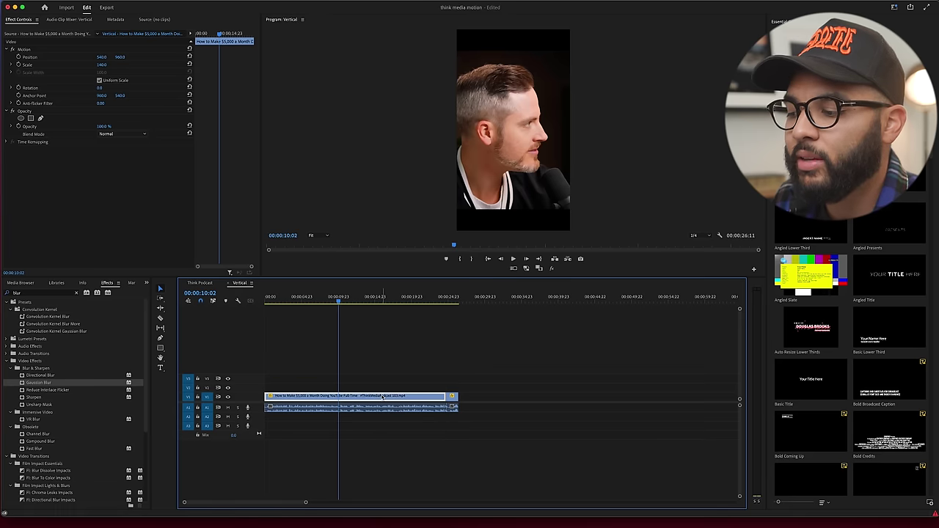
pyautogui.click(102, 64)
pyautogui.write('176')
pyautogui.press('Return')
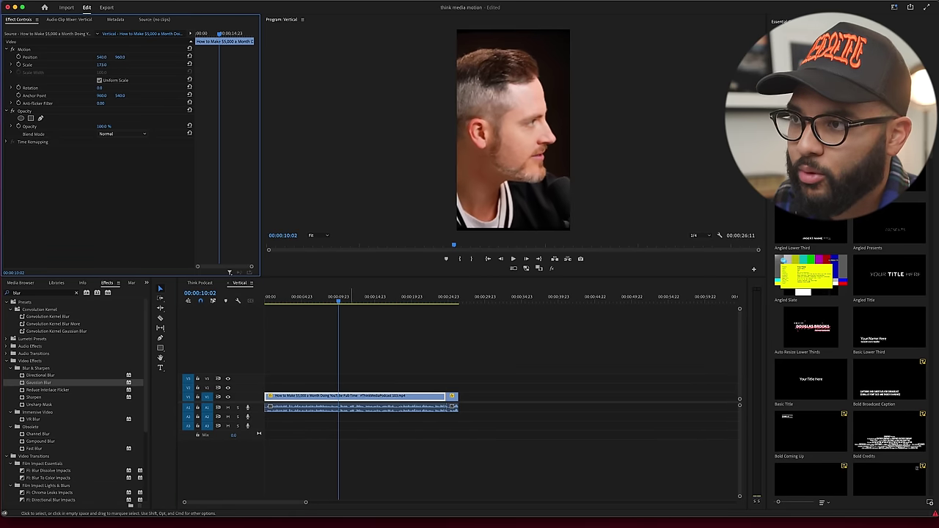
pyautogui.moveTo(101, 64); pyautogui.dragTo(104, 65)
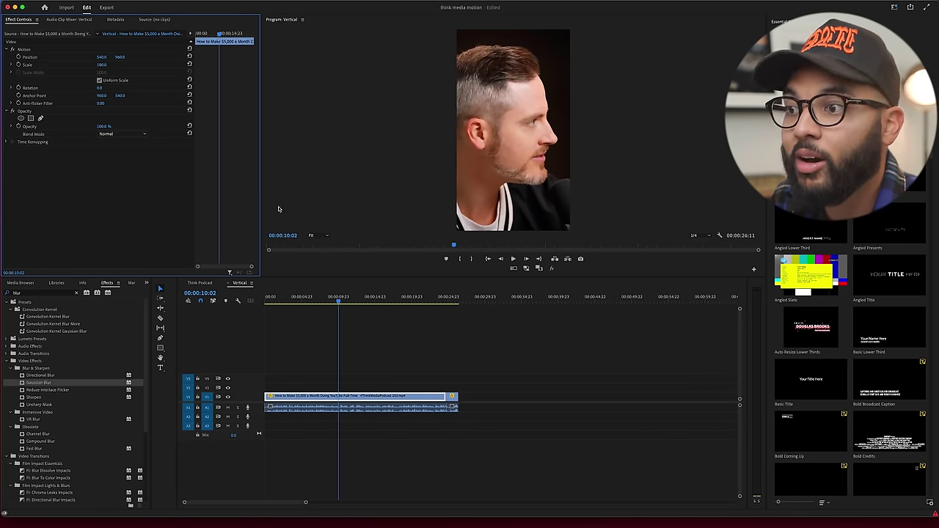
pyautogui.click(461, 300)
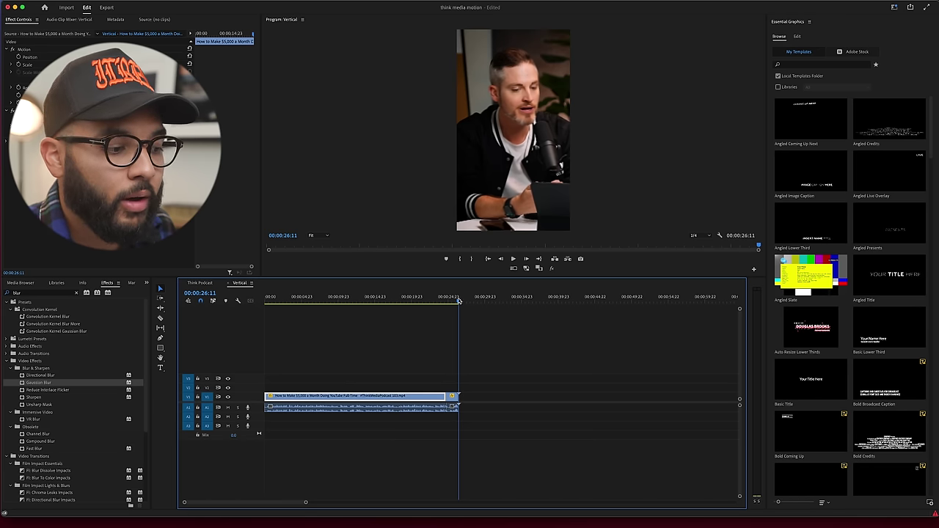
# Scrub the Vertical sequence from its start through to the end
pyautogui.moveTo(458, 301); pyautogui.dragTo(457, 301)
pyautogui.press('Home')
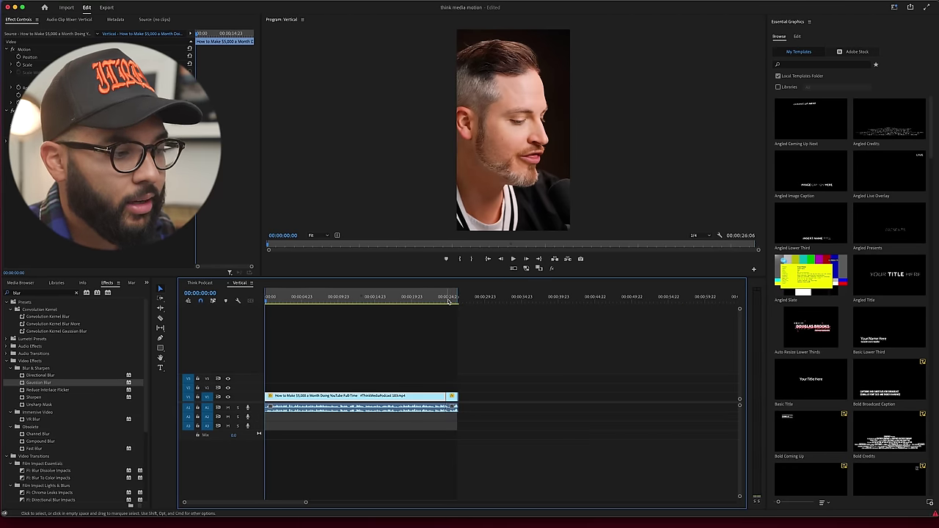
pyautogui.moveTo(446, 301); pyautogui.dragTo(464, 300)
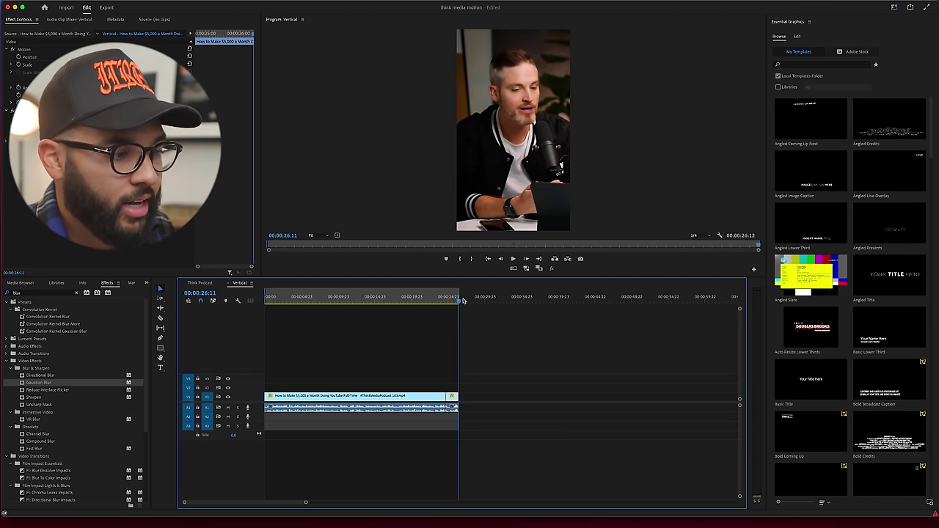
# Bring up the Text panel, reposition it, and begin transcribing the sequence
pyautogui.moveTo(195, 3)
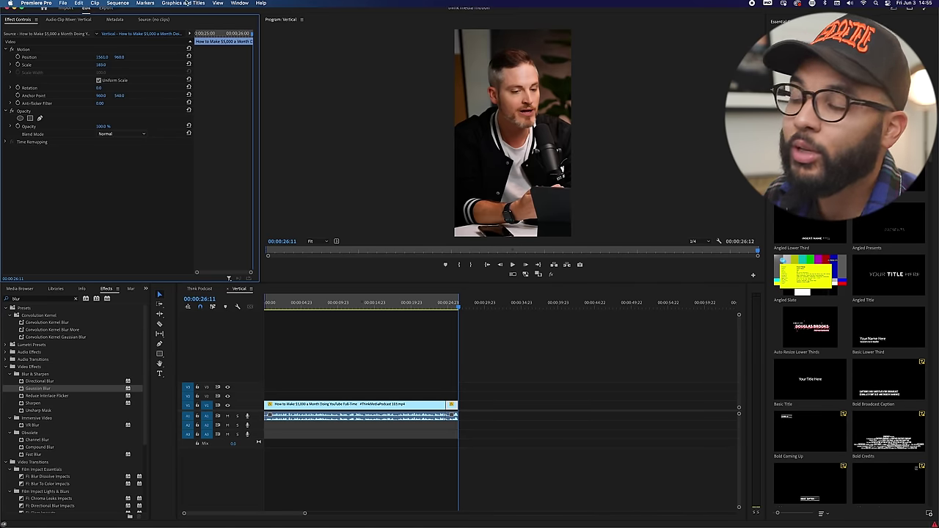
pyautogui.click(235, 6)
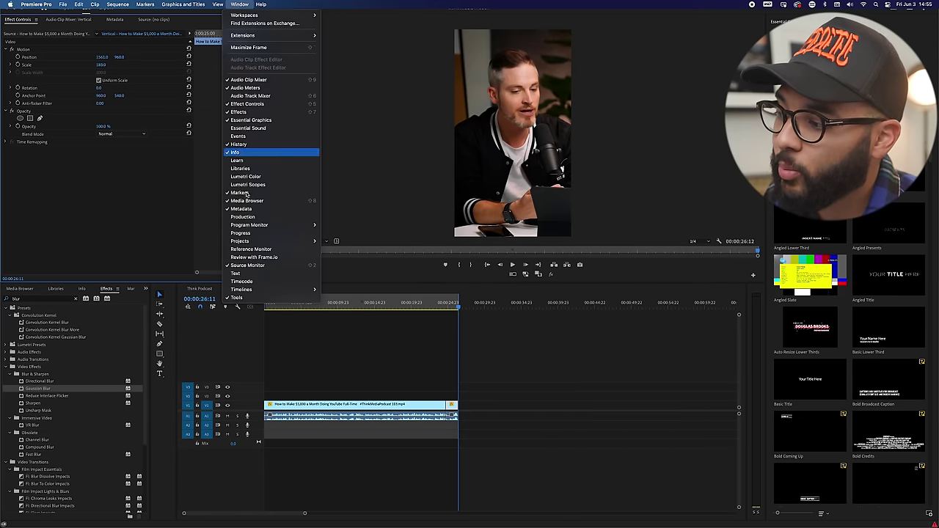
pyautogui.click(259, 274)
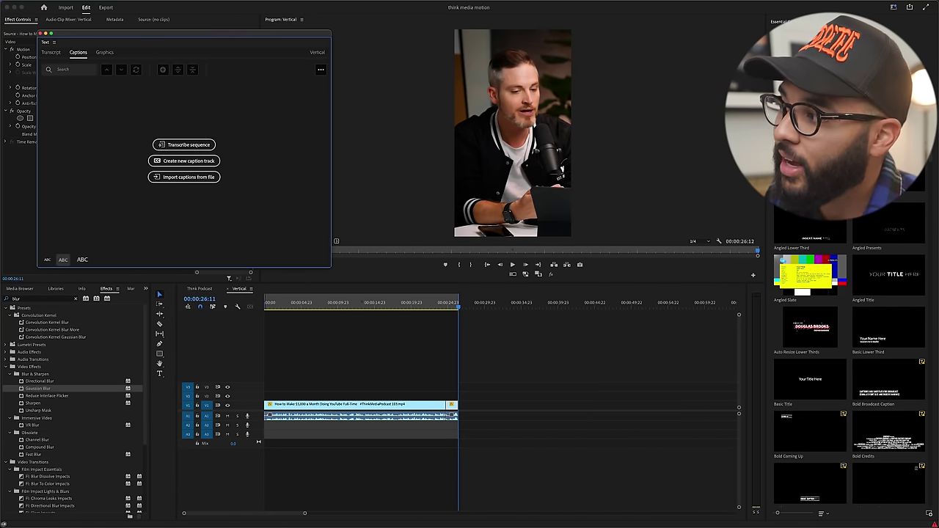
pyautogui.moveTo(135, 38); pyautogui.dragTo(202, 76)
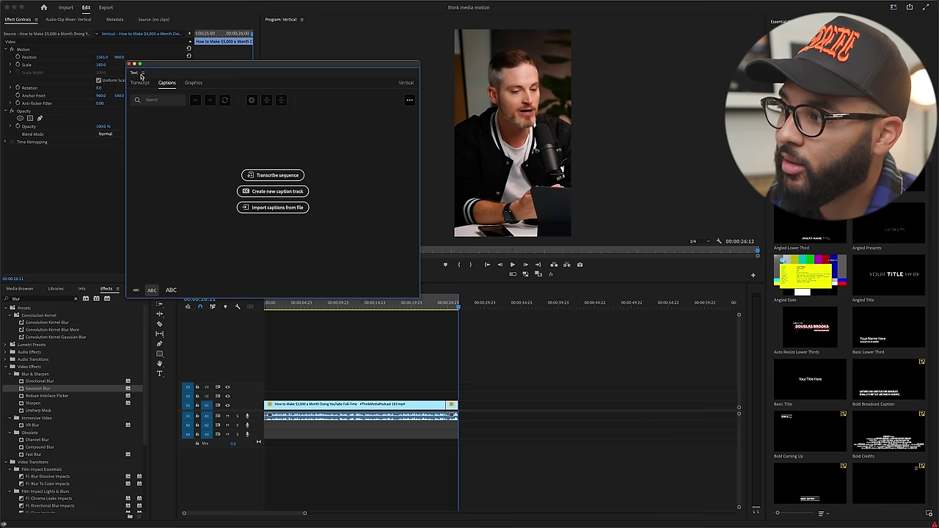
pyautogui.click(277, 176)
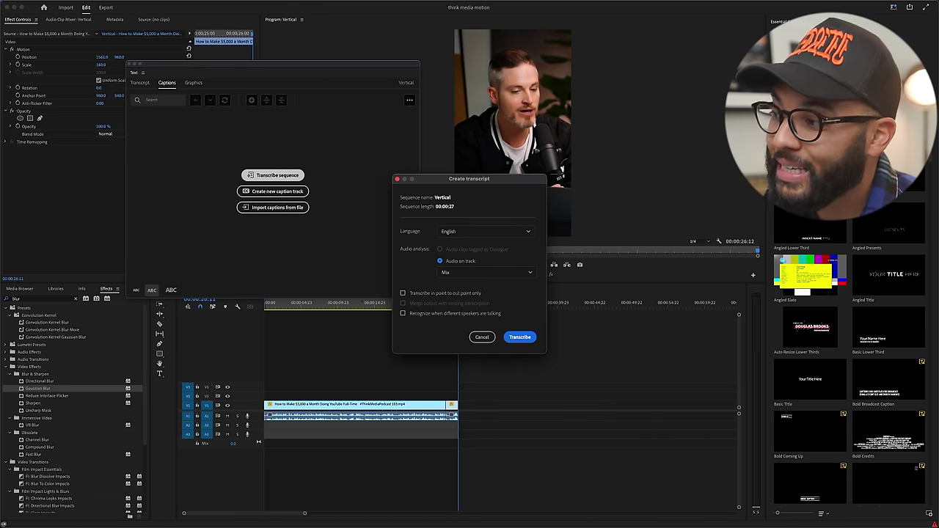
# Transcribe only the in-to-out range of the Vertical sequence in English
pyautogui.click(410, 295)
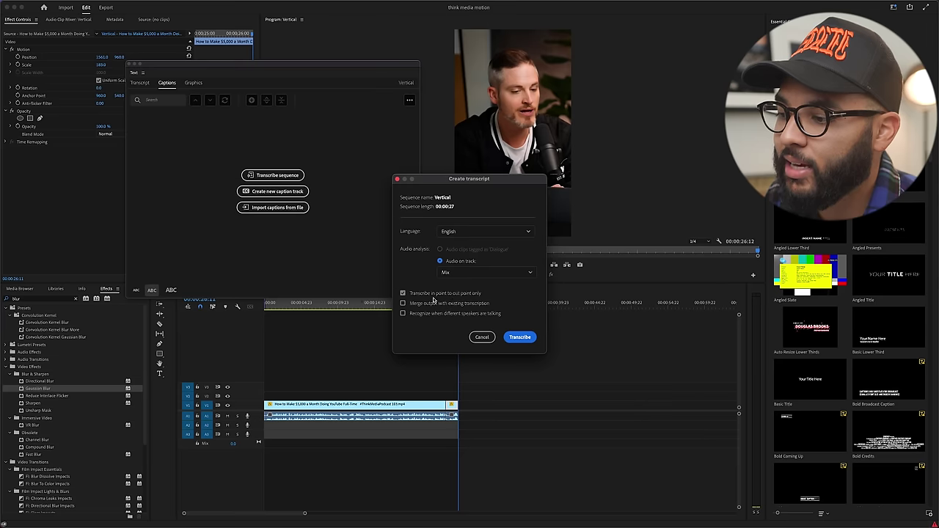
pyautogui.click(520, 336)
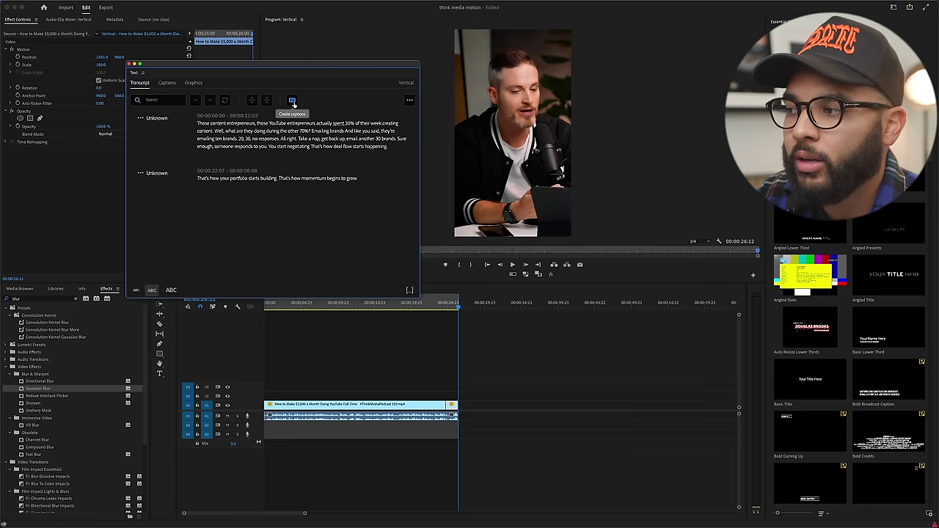
# Create subtitle captions with a 40-character maximum line length, then close the floating captions panel
pyautogui.click(292, 101)
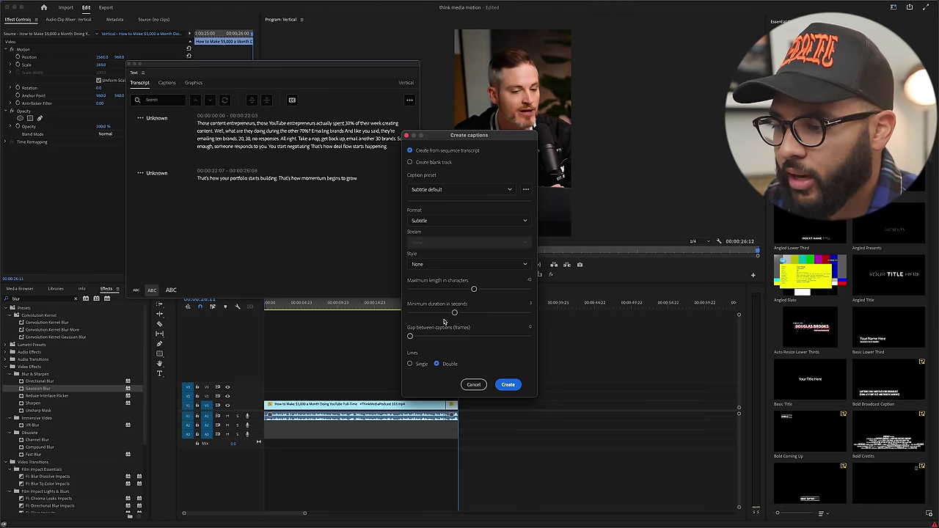
pyautogui.moveTo(474, 292); pyautogui.dragTo(470, 291)
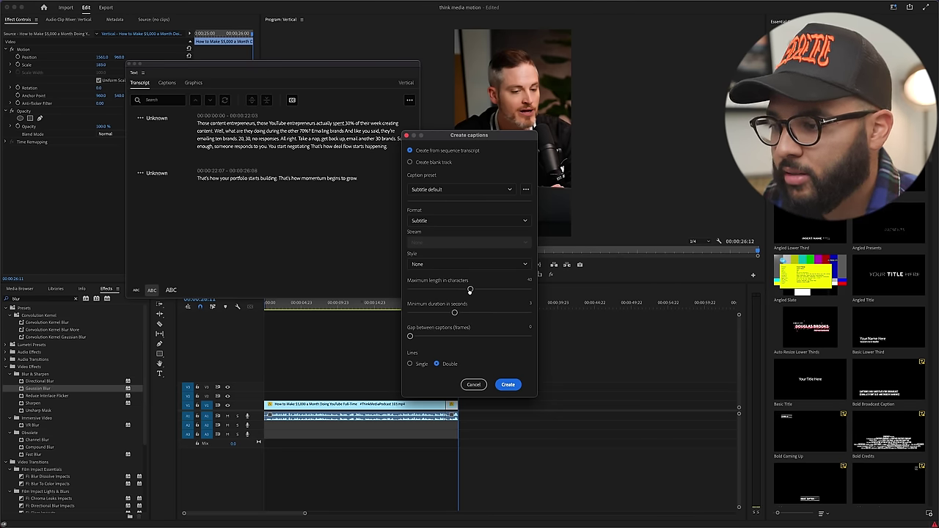
pyautogui.click(507, 384)
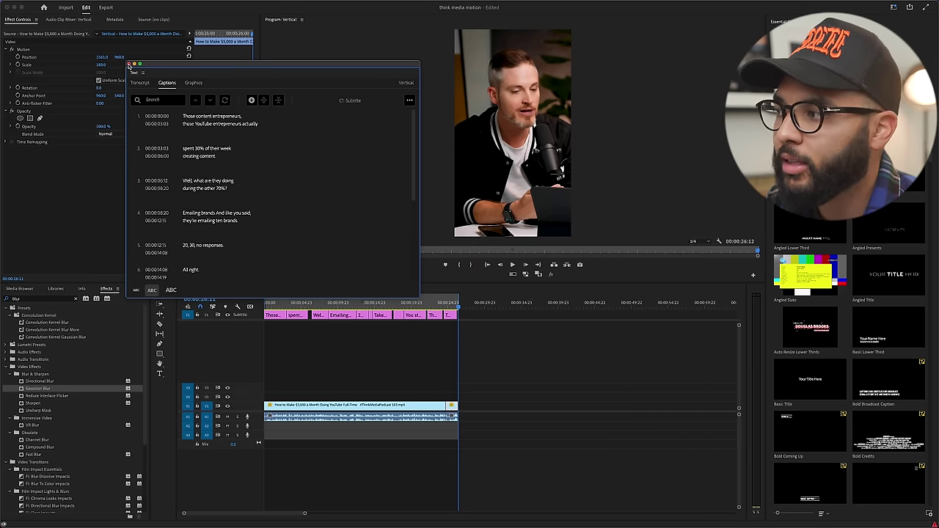
pyautogui.click(129, 64)
# Set the first caption's font to Helvetica, widen its box to fit two lines, and remove the shadow
pyautogui.click(277, 307)
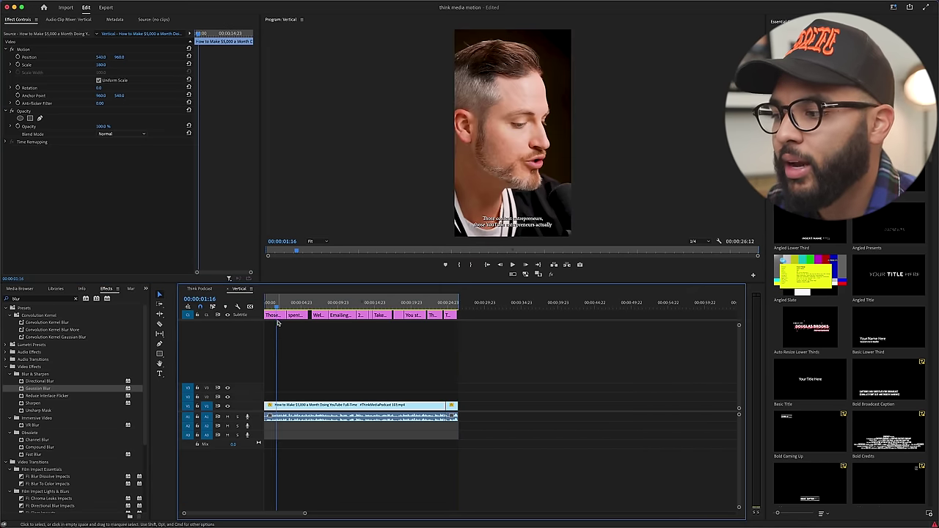
pyautogui.click(277, 316)
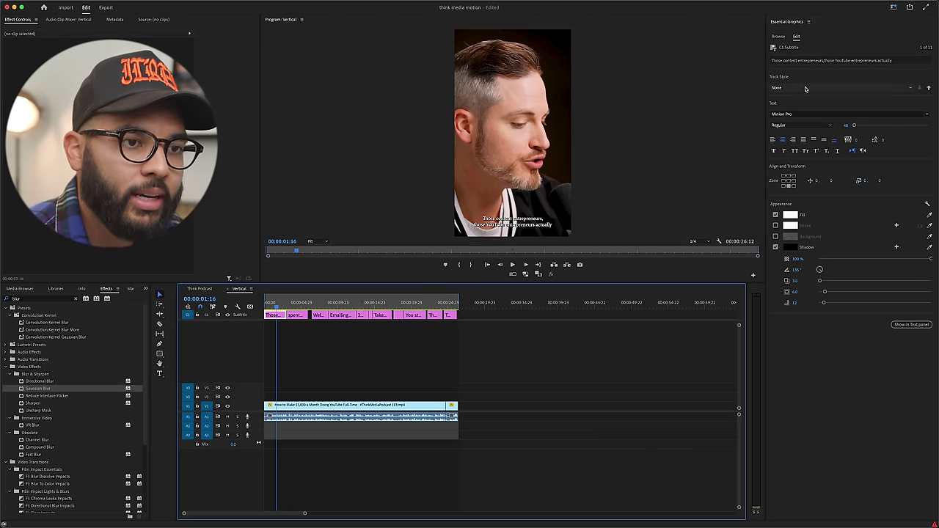
pyautogui.click(795, 114)
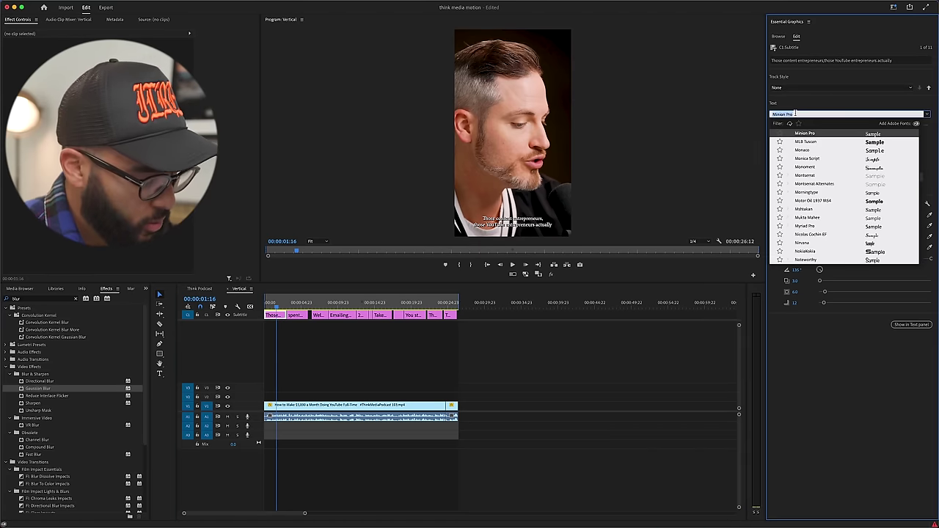
pyautogui.write('helv')
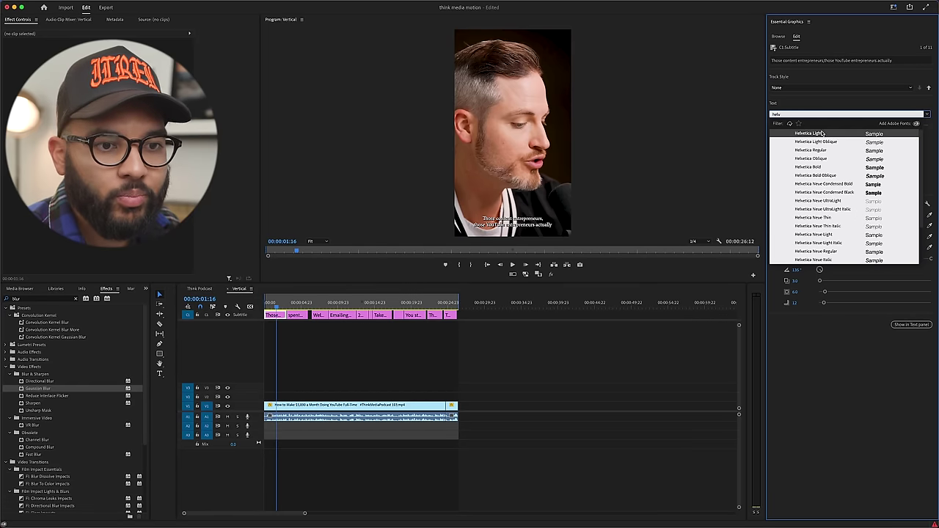
pyautogui.click(829, 175)
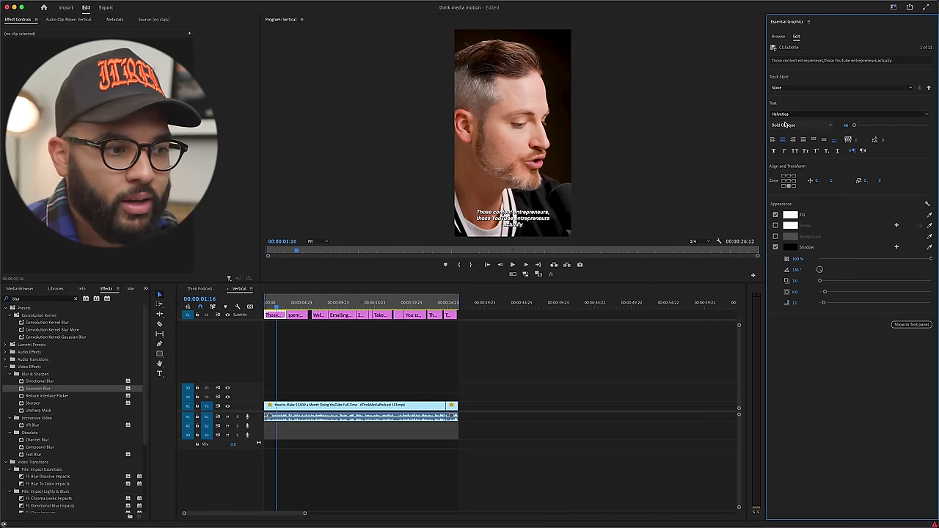
pyautogui.click(546, 222)
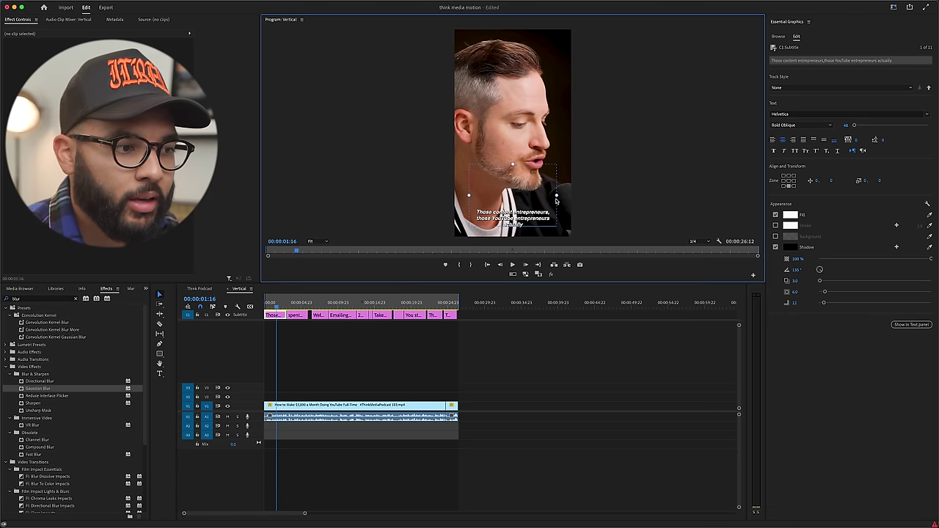
pyautogui.moveTo(561, 197); pyautogui.dragTo(566, 195)
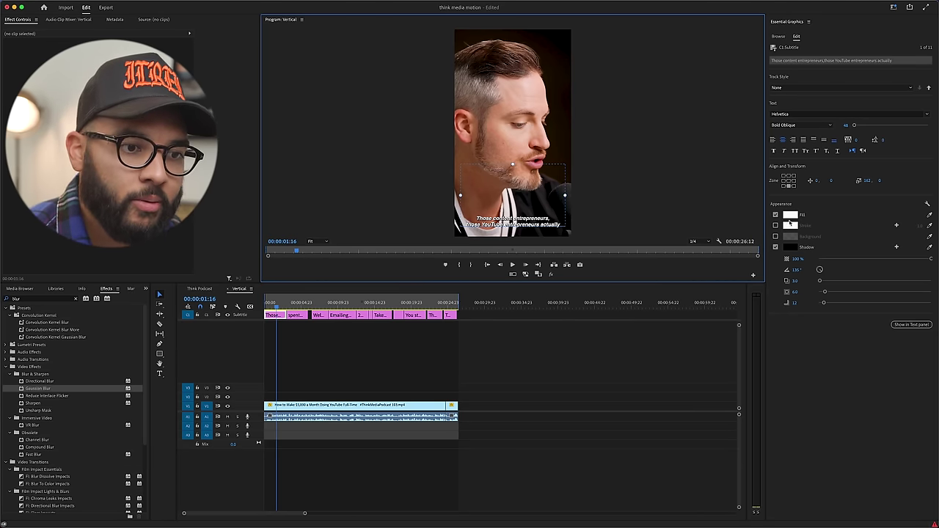
pyautogui.click(774, 248)
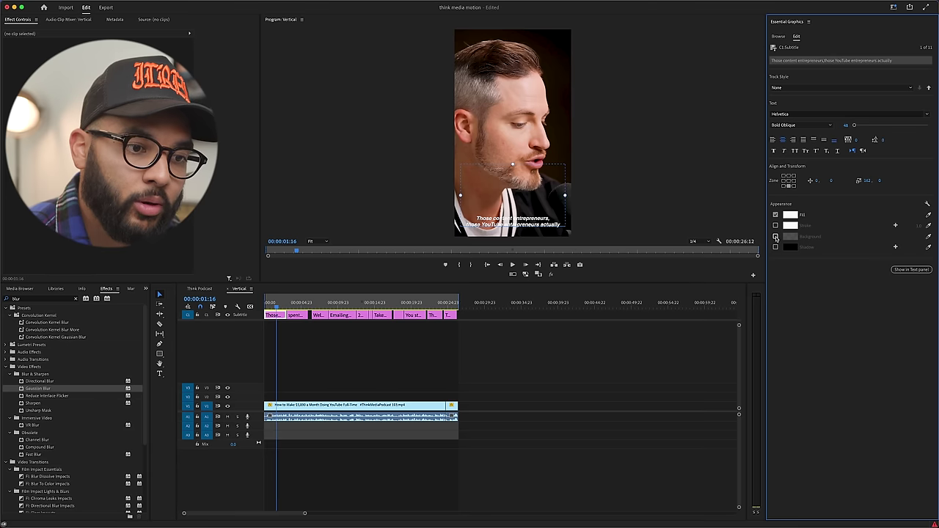
# Add a fully opaque pure-black background behind the captions, enlarge its padding, and centre them vertically
pyautogui.click(775, 237)
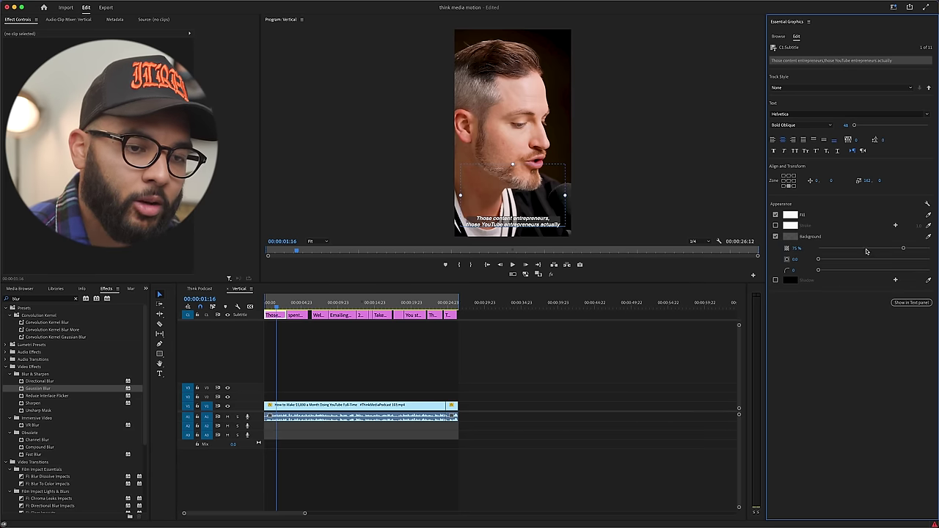
pyautogui.click(904, 249)
pyautogui.moveTo(919, 250); pyautogui.dragTo(930, 249)
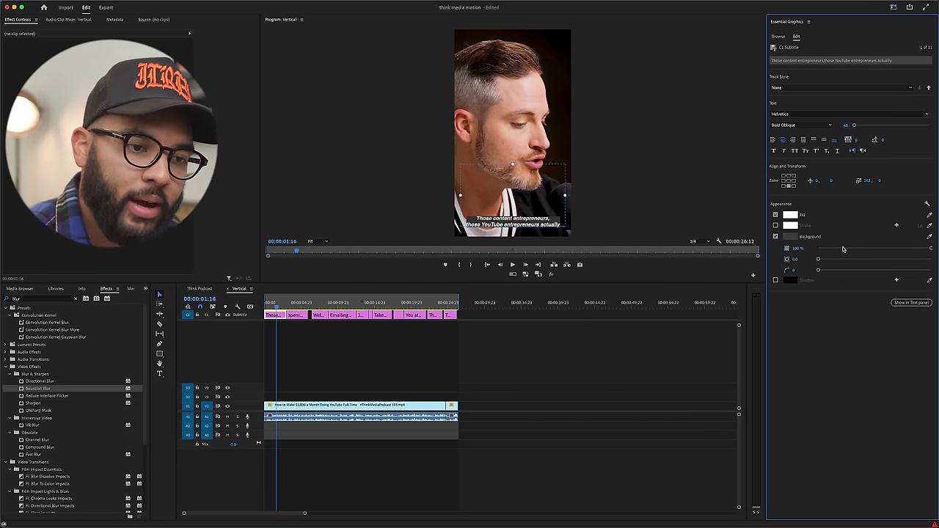
pyautogui.click(790, 236)
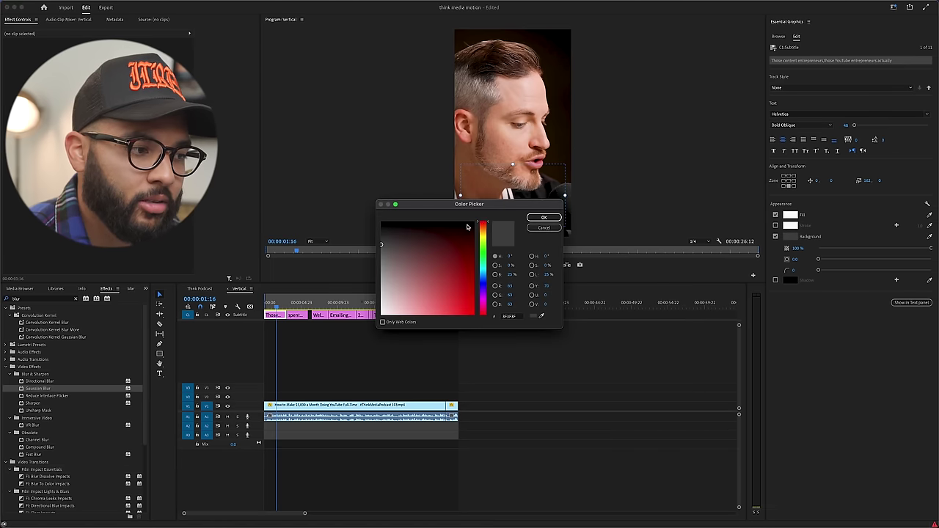
pyautogui.click(473, 222)
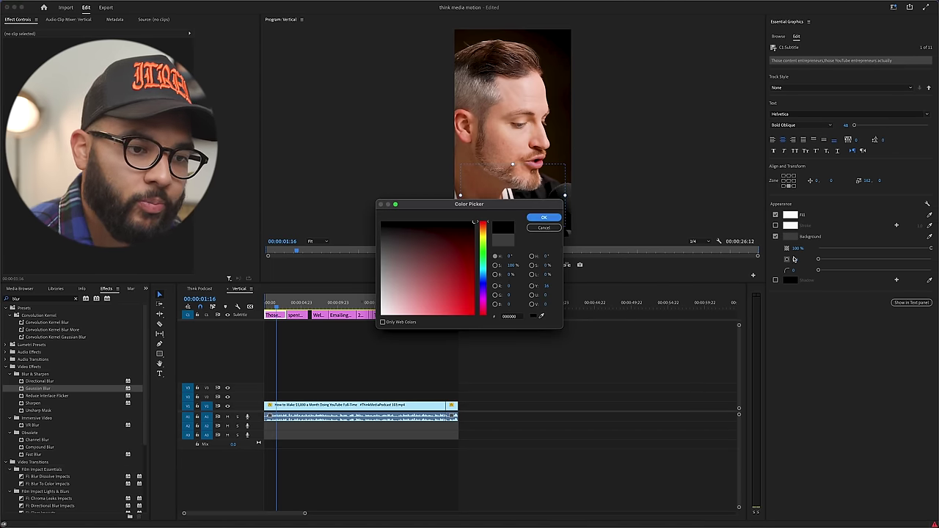
pyautogui.press('Return')
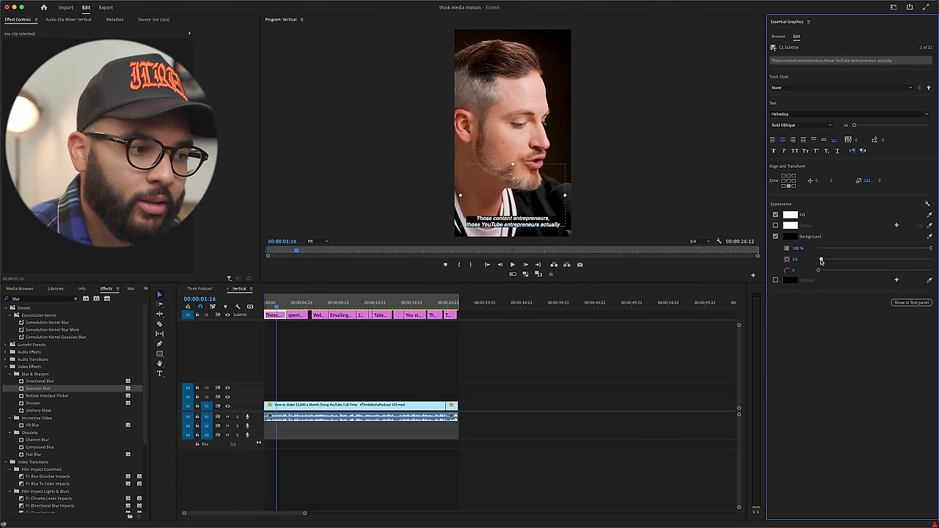
pyautogui.moveTo(823, 260); pyautogui.dragTo(841, 260)
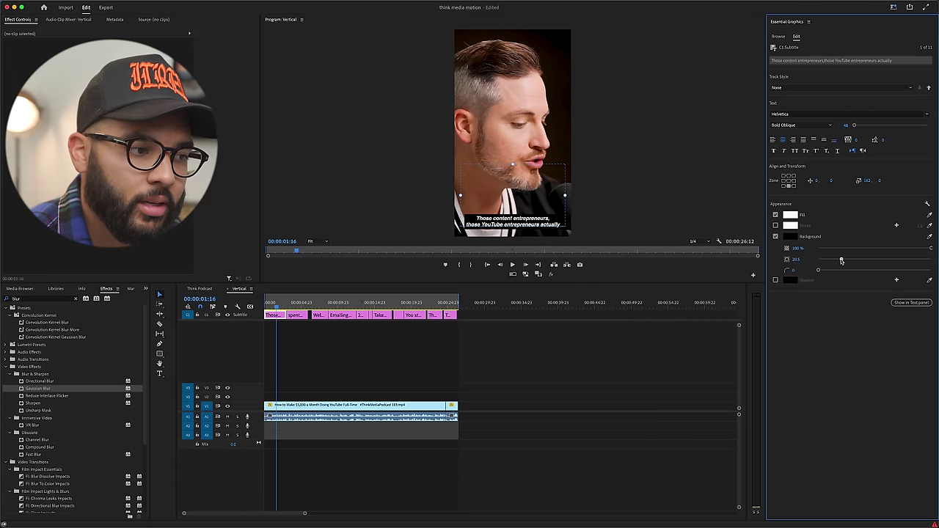
pyautogui.click(791, 183)
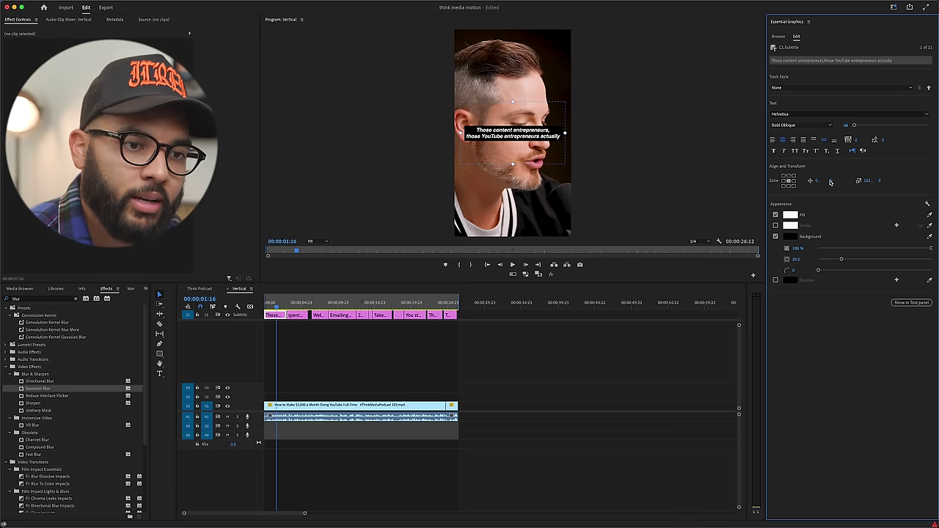
# Lower the subtitle to a vertical offset of 535, just below the speaker's chin
pyautogui.moveTo(830, 181); pyautogui.dragTo(902, 182)
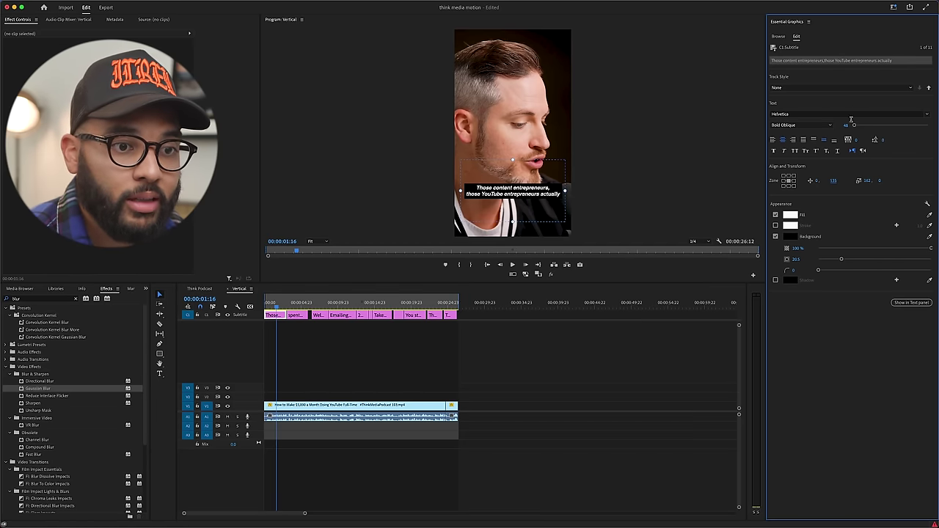
pyautogui.click(825, 89)
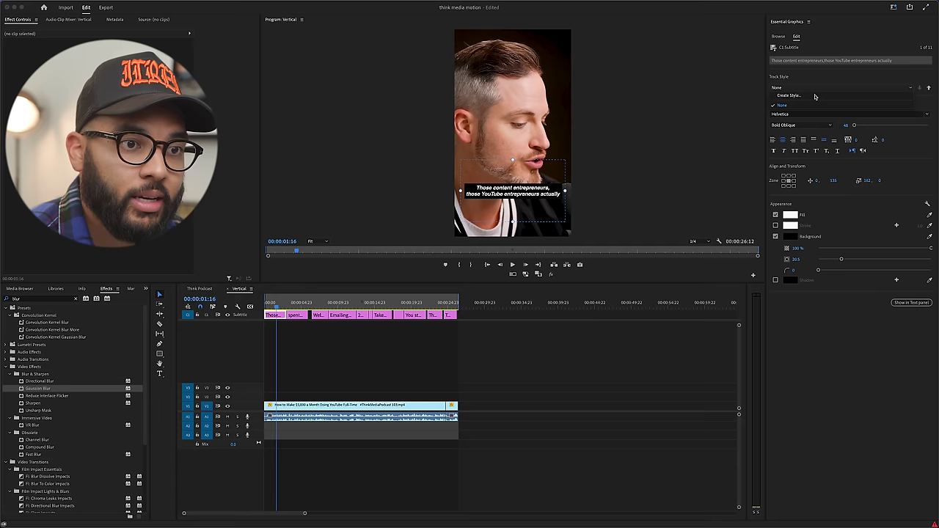
# Save the current caption look as a new track style named 'Think'
pyautogui.click(814, 96)
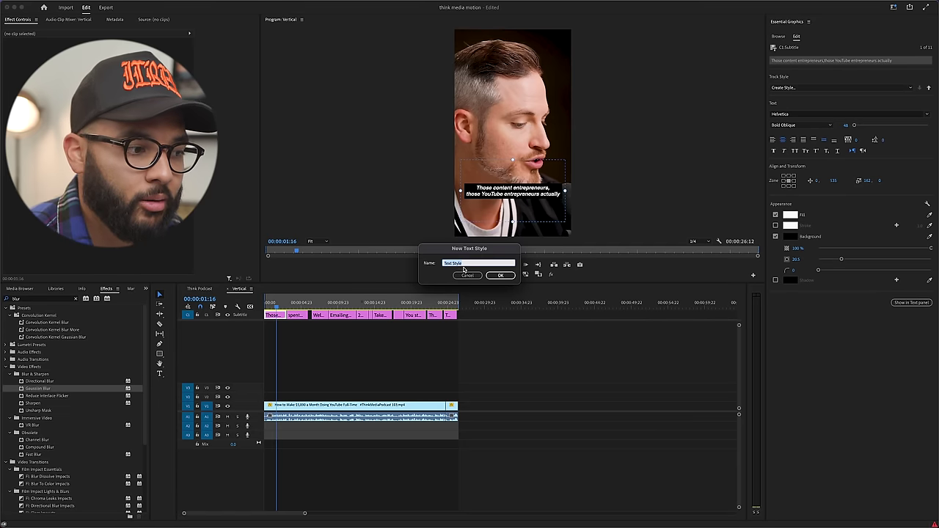
pyautogui.write('Think')
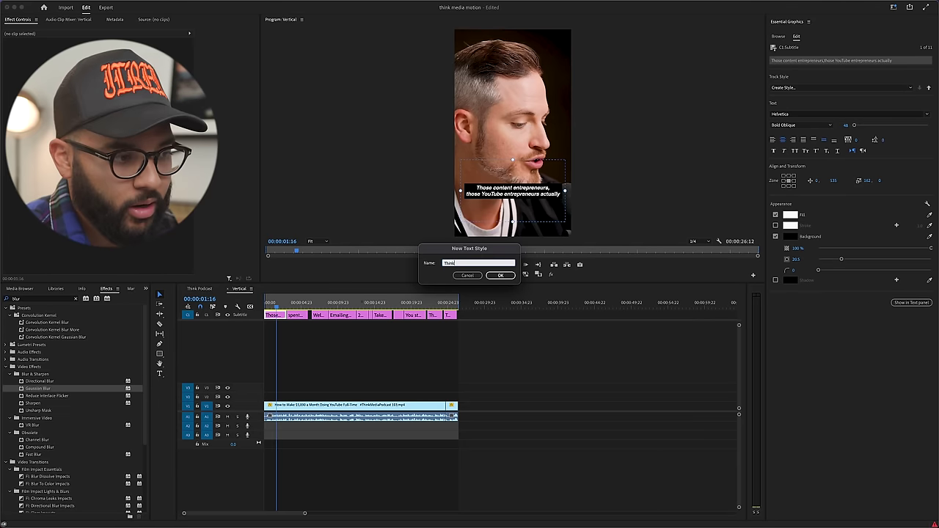
pyautogui.click(500, 275)
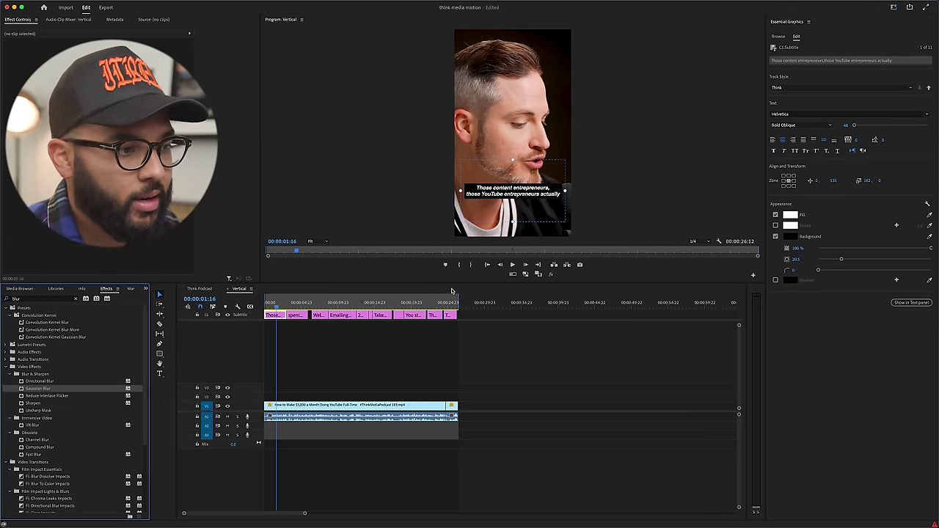
# Play the sequence from an earlier point to review the captions
pyautogui.click(286, 302)
pyautogui.press('space')
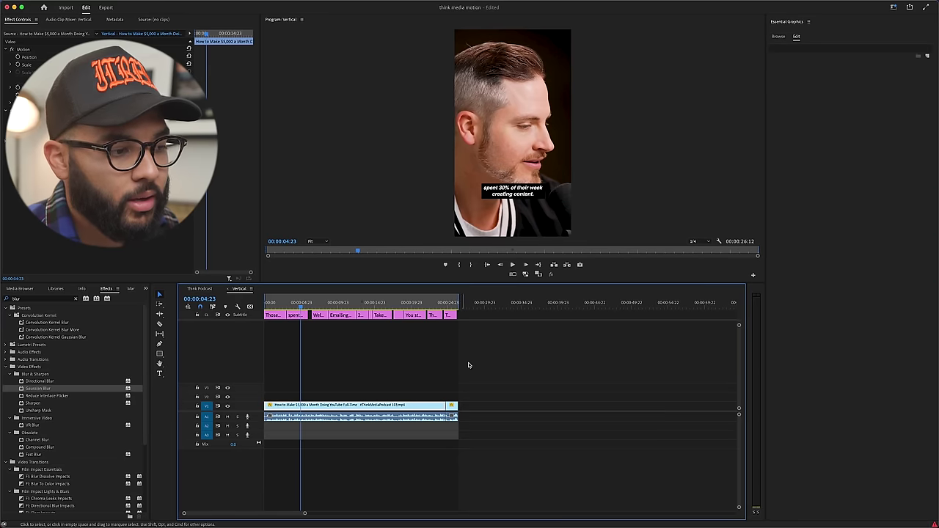
pyautogui.click(469, 364)
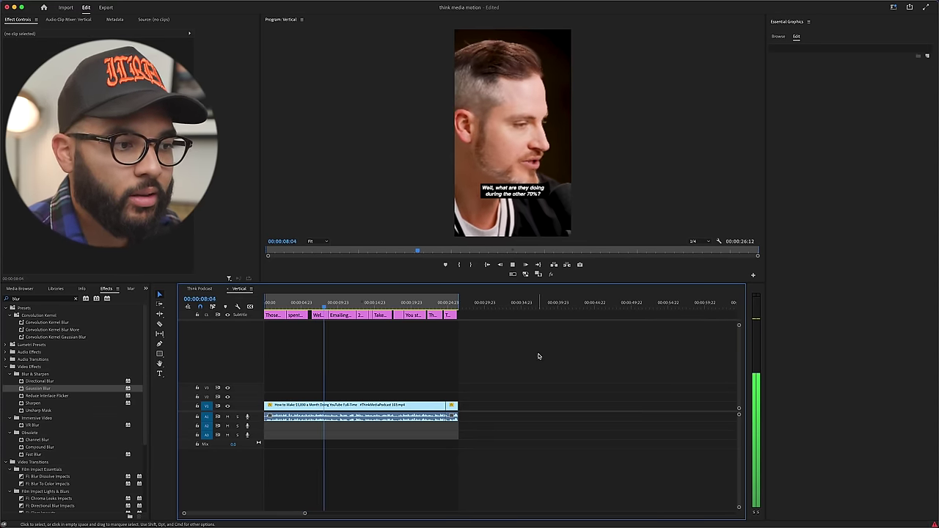
# Stop playback, check the 'Well, what are they doing' caption, and skim to the final caption
pyautogui.press('space')
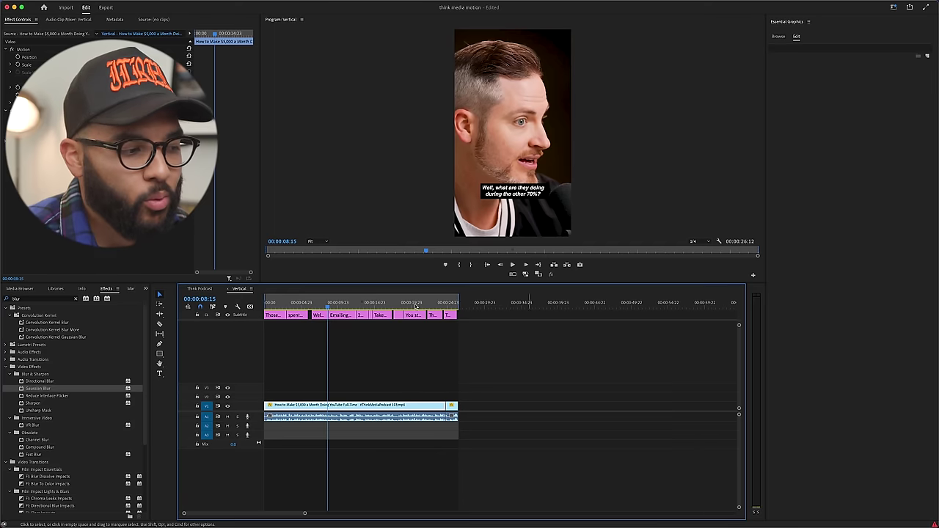
pyautogui.click(318, 315)
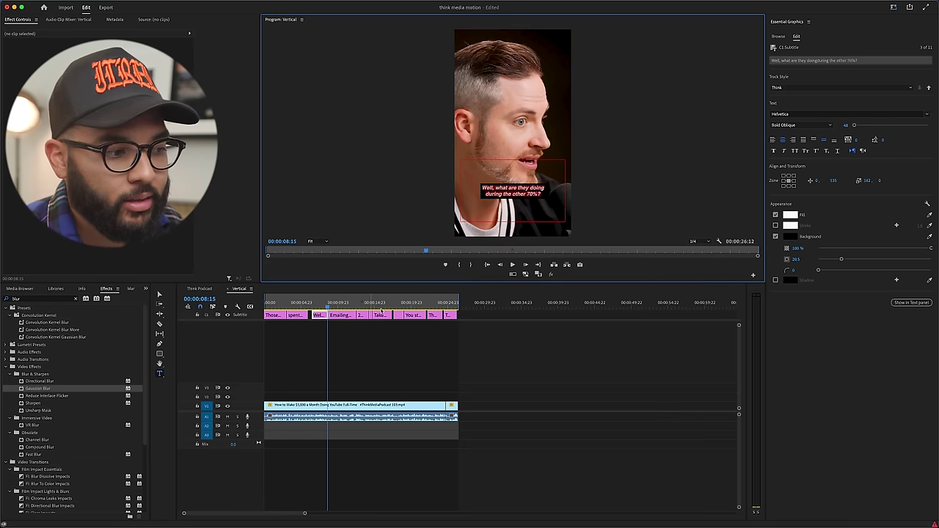
pyautogui.click(377, 302)
pyautogui.moveTo(385, 304); pyautogui.dragTo(452, 303)
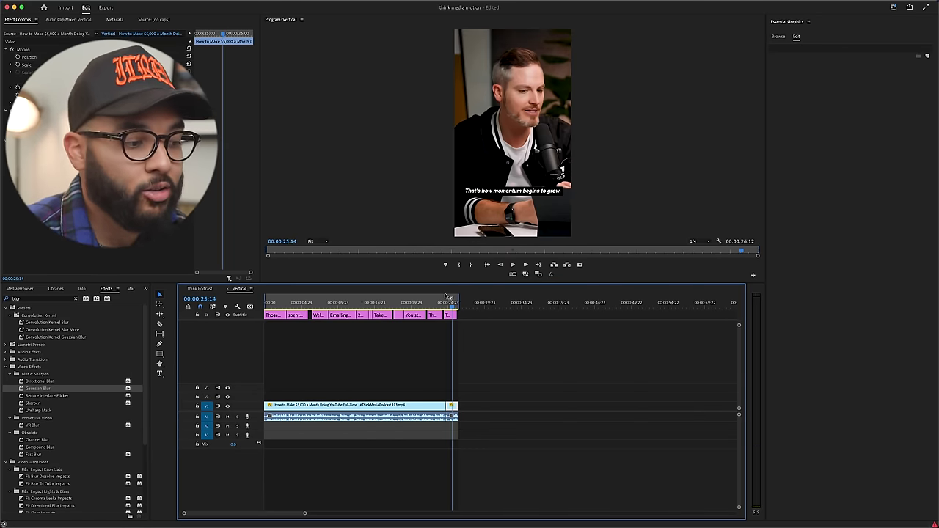
pyautogui.moveTo(451, 302)
pyautogui.mouseDown()
pyautogui.moveTo(460, 302)
pyautogui.moveTo(449, 303)
pyautogui.mouseUp()
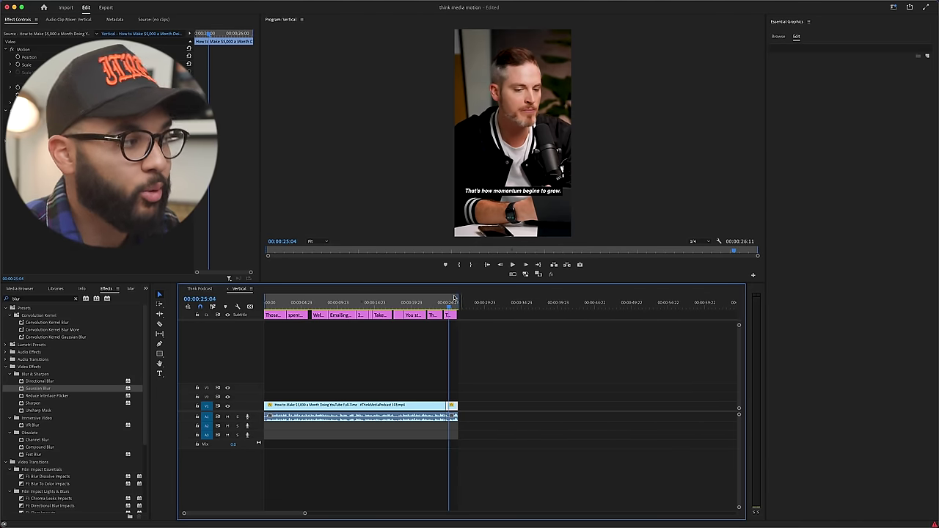
# Open the Vertical sequence's export settings with the High Quality 1080p HD preset and show video options
pyautogui.click(106, 8)
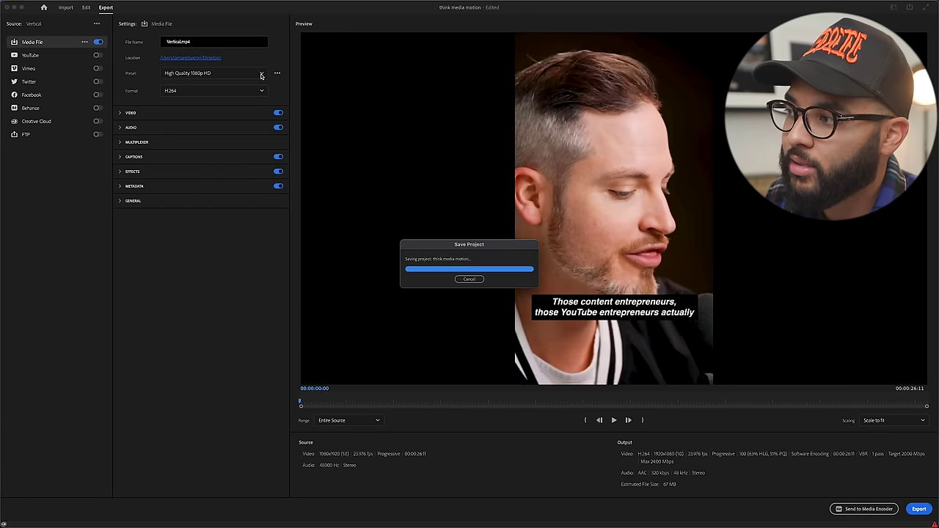
pyautogui.click(261, 74)
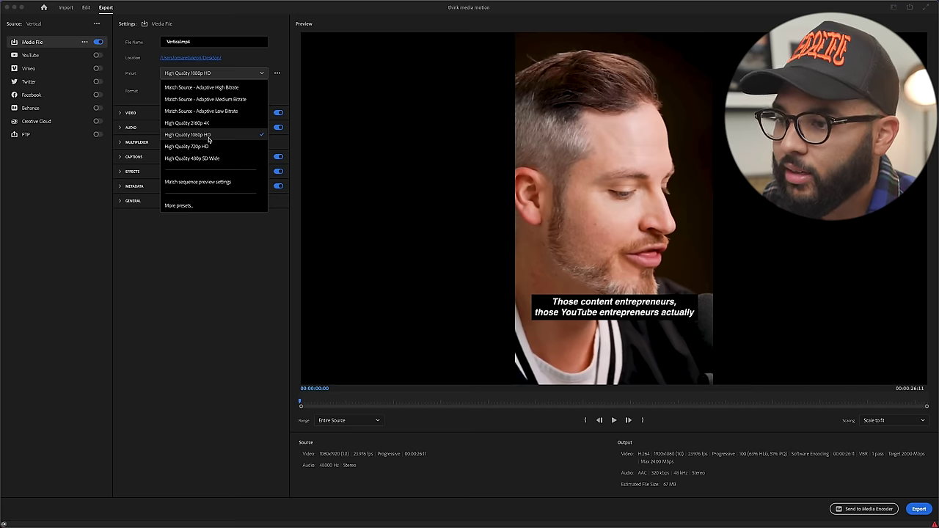
pyautogui.click(208, 138)
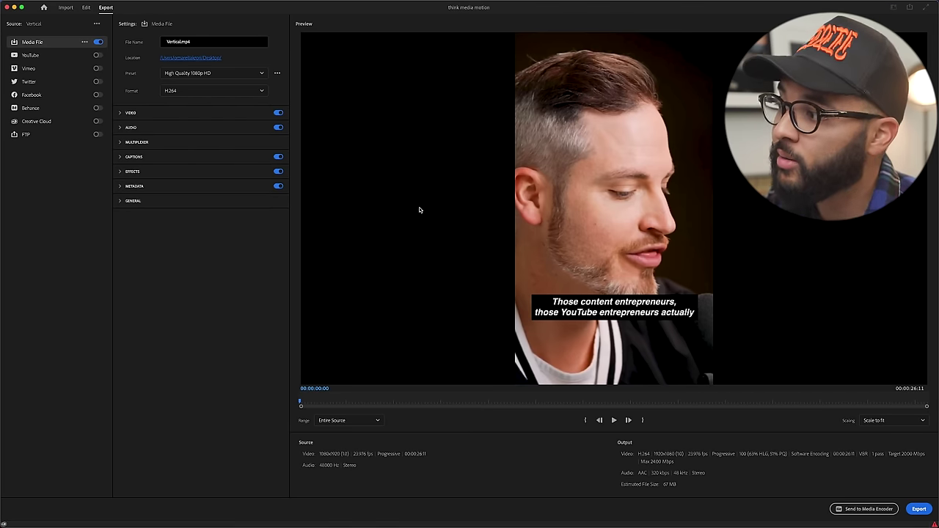
pyautogui.click(122, 113)
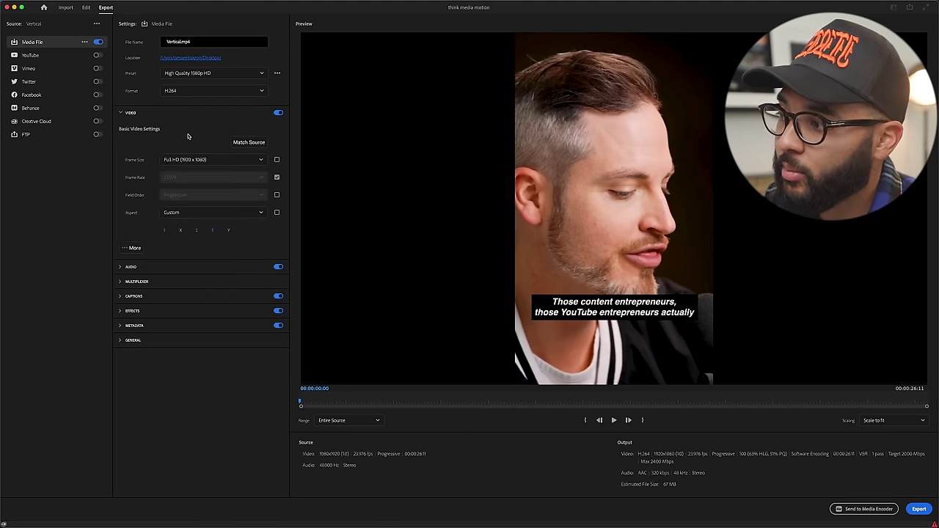
# Match the export to the 1080×1920 source and bring up the Target Bitrate field
pyautogui.click(236, 144)
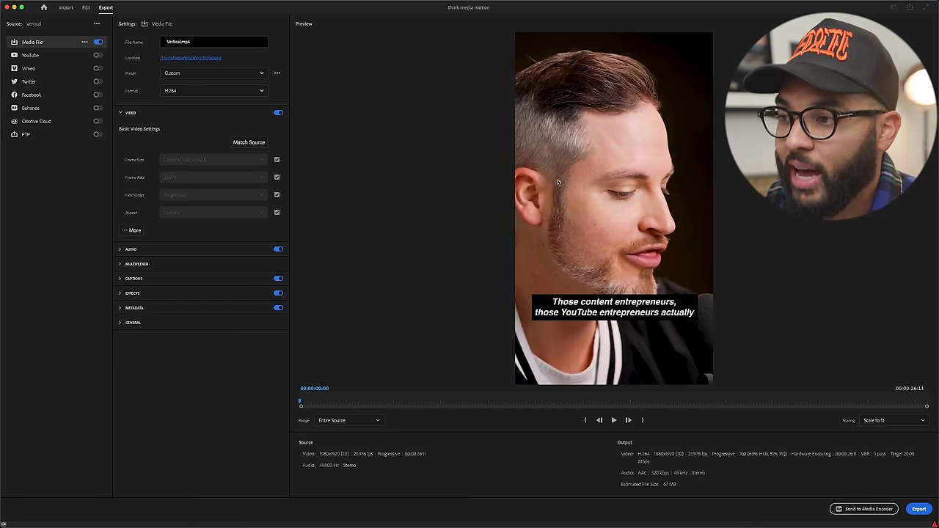
pyautogui.click(133, 230)
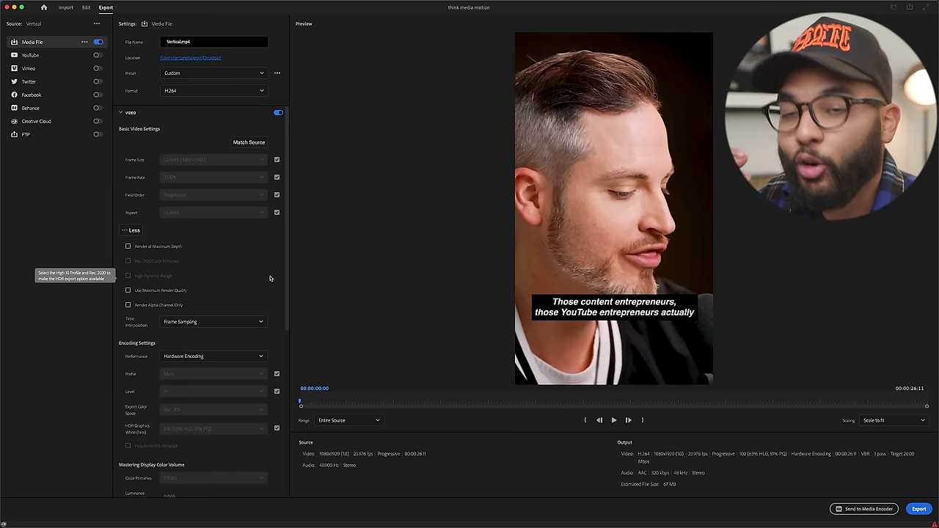
pyautogui.scroll(-10, 270, 278)
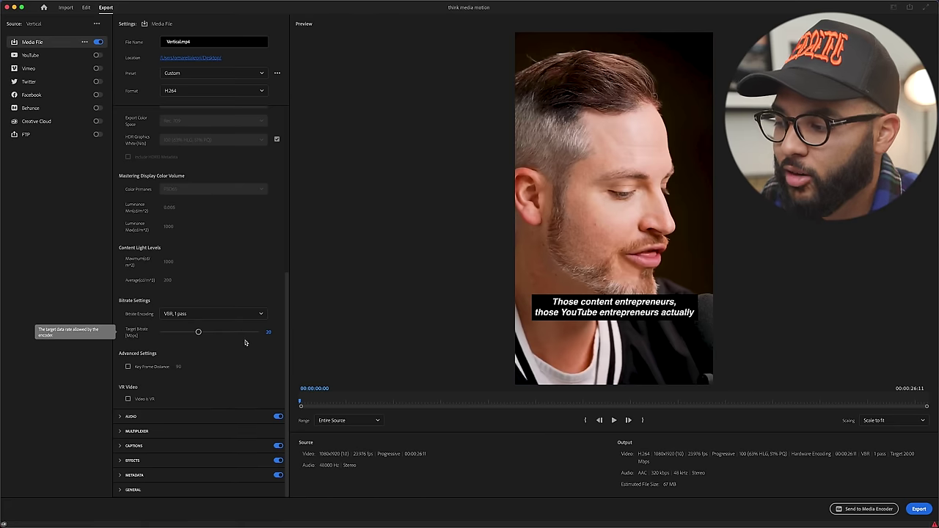
pyautogui.click(266, 333)
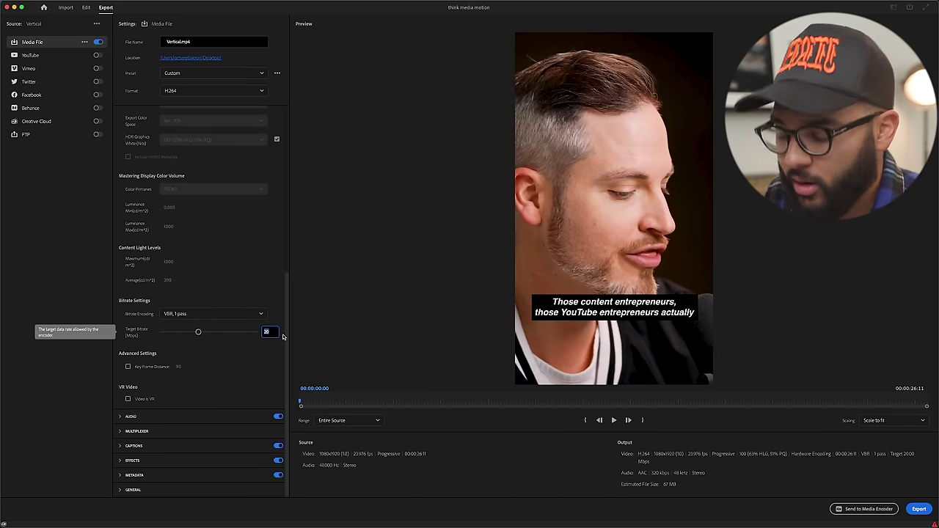
# Set a 40 Mbps target bitrate, rename the output 'YouTube Fulltime', and start the export
pyautogui.press('Return')
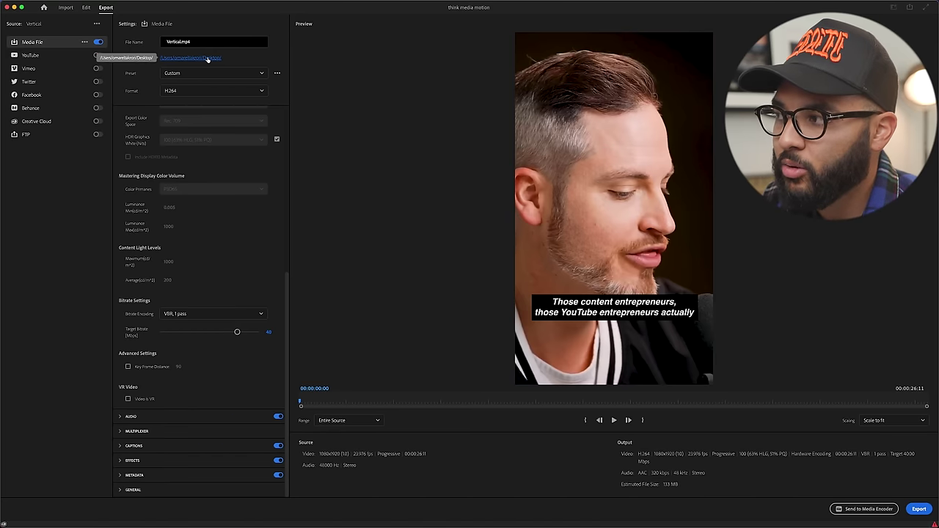
pyautogui.click(182, 42)
pyautogui.press('super+a')
pyautogui.press('BackSpace')
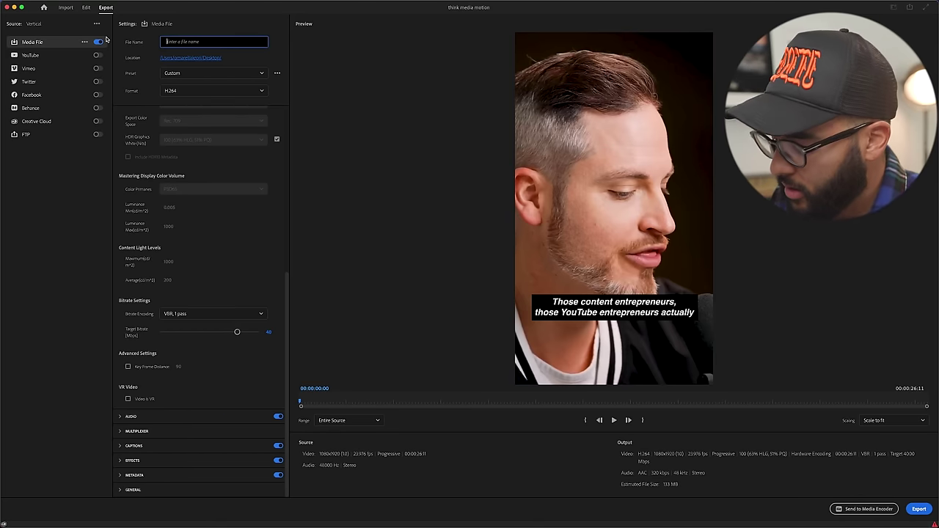
pyautogui.write('V')
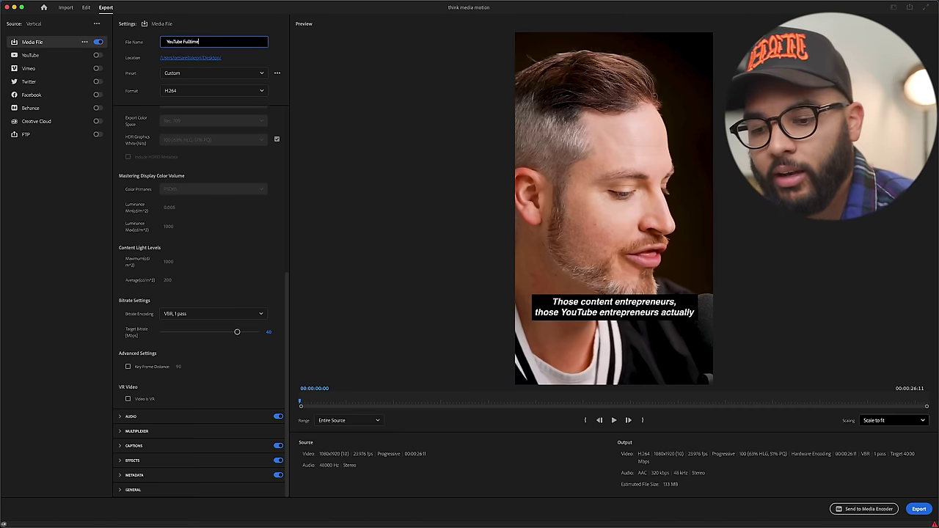
pyautogui.click(918, 508)
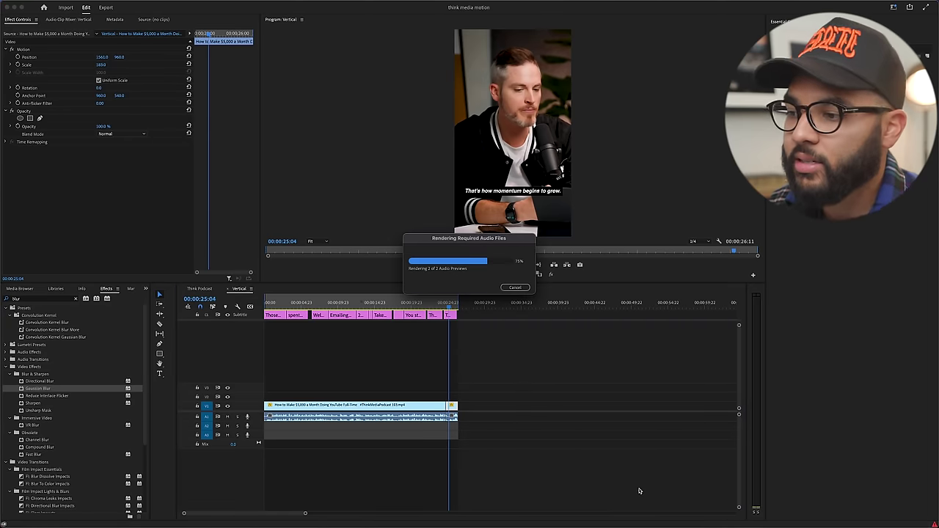